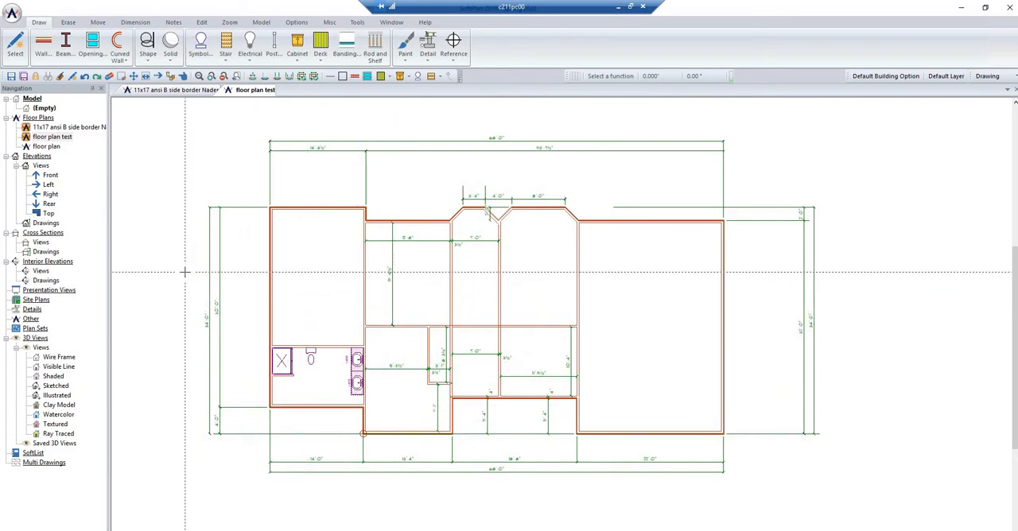
- Add a new plan set to the project and name it "testing plan set 1"
{"action": "left_click", "coordinate": [44, 333]}
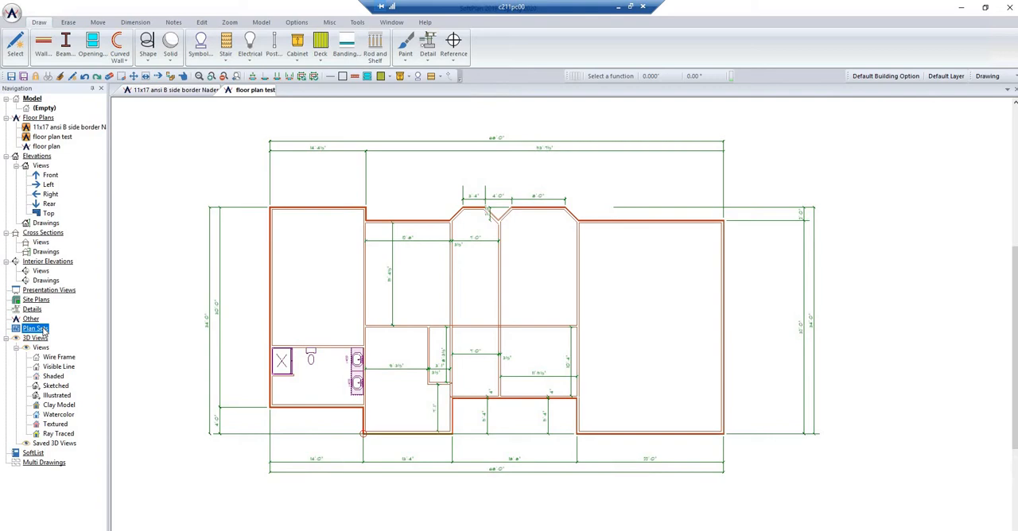
{"action": "right_click", "coordinate": [44, 331]}
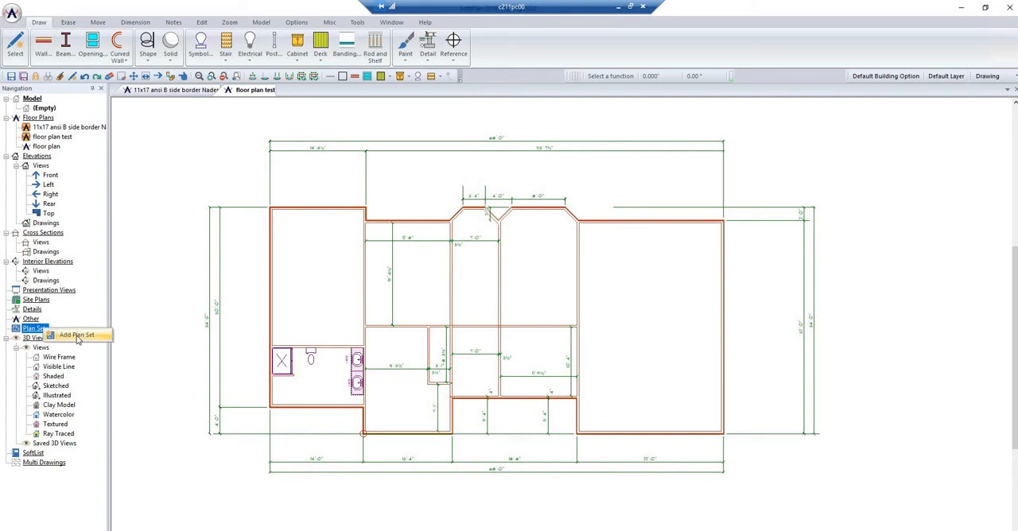
{"action": "left_click", "coordinate": [77, 335]}
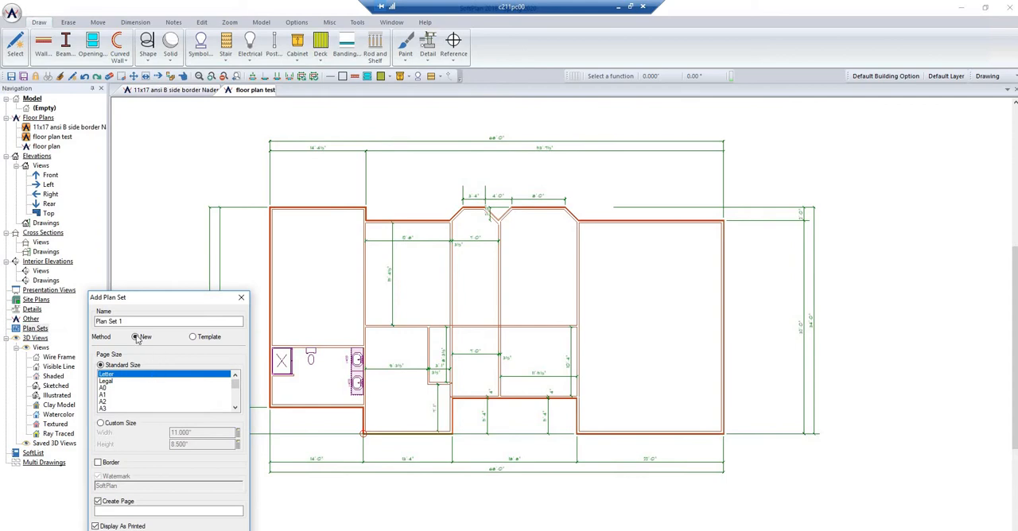
{"action": "left_click", "coordinate": [131, 321]}
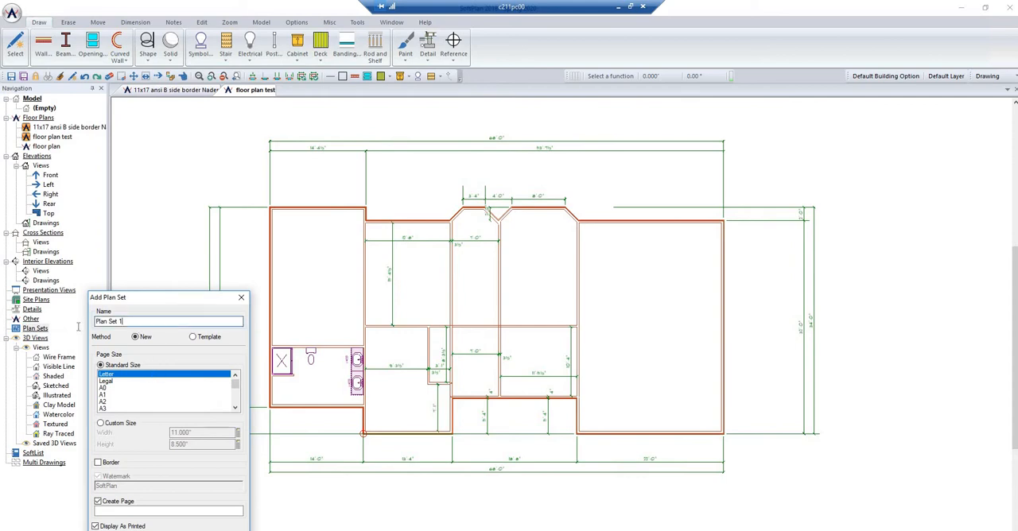
{"action": "key", "text": "ctrl+a"}
{"action": "type", "text": "testing plan set 1"}
- Set the plan set's page size to ANSI B and create it with a first page named "floor type nsa"
{"action": "scroll", "coordinate": [236, 408], "scroll_direction": "down", "scroll_amount": 1}
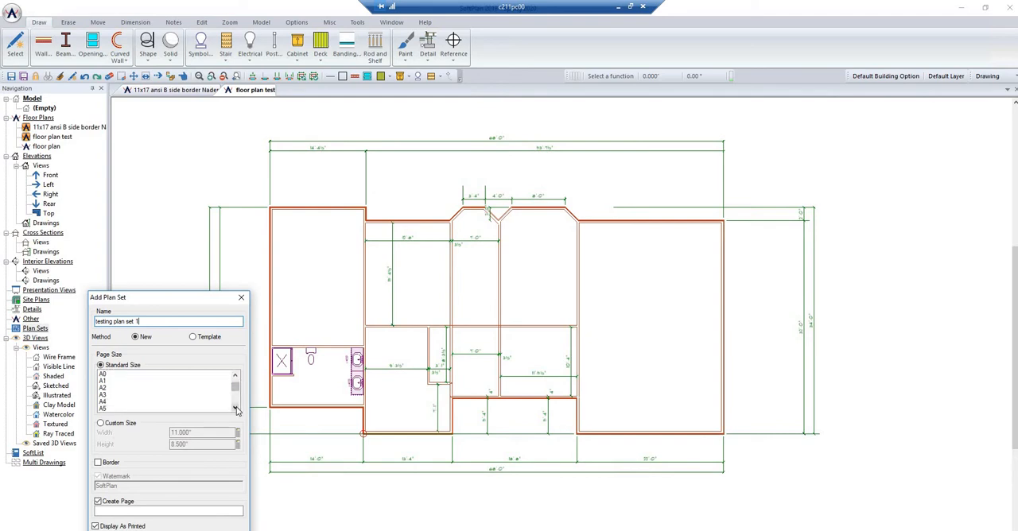
{"action": "left_click", "coordinate": [119, 409]}
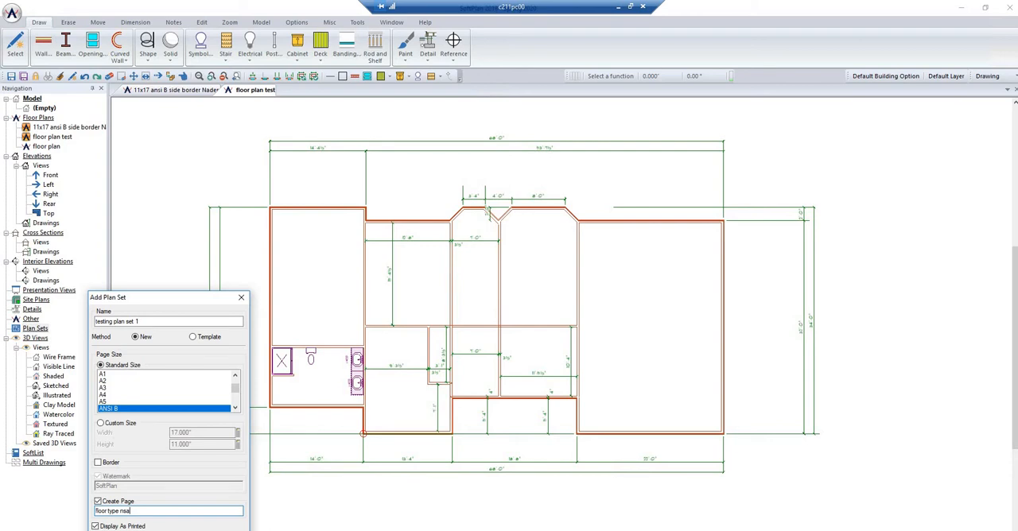
{"action": "key", "text": "Return"}
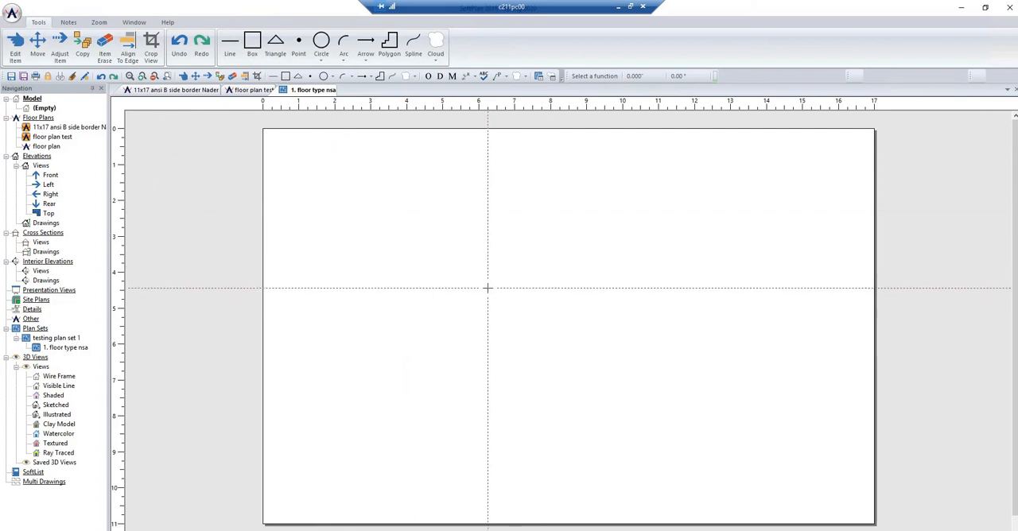
{"action": "right_click", "coordinate": [66, 350]}
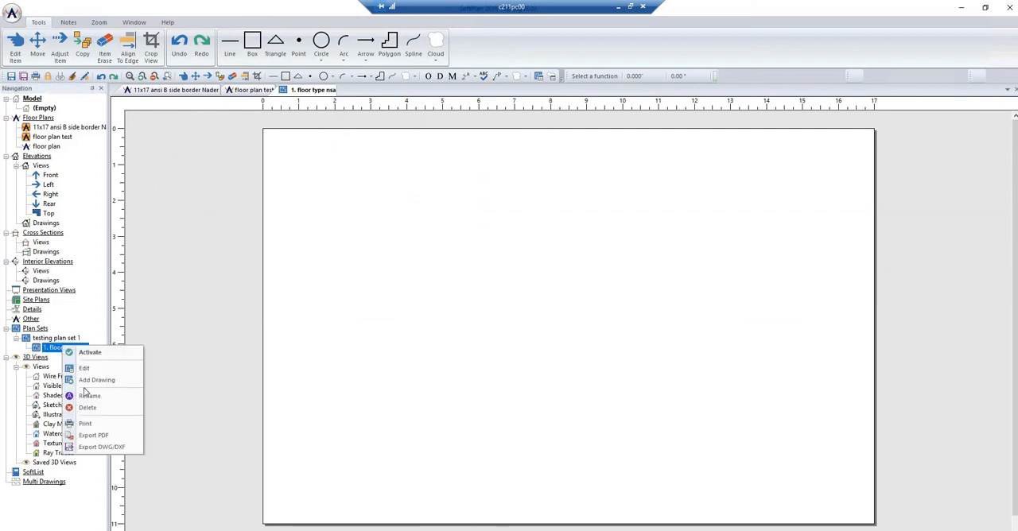
{"action": "left_click", "coordinate": [86, 368]}
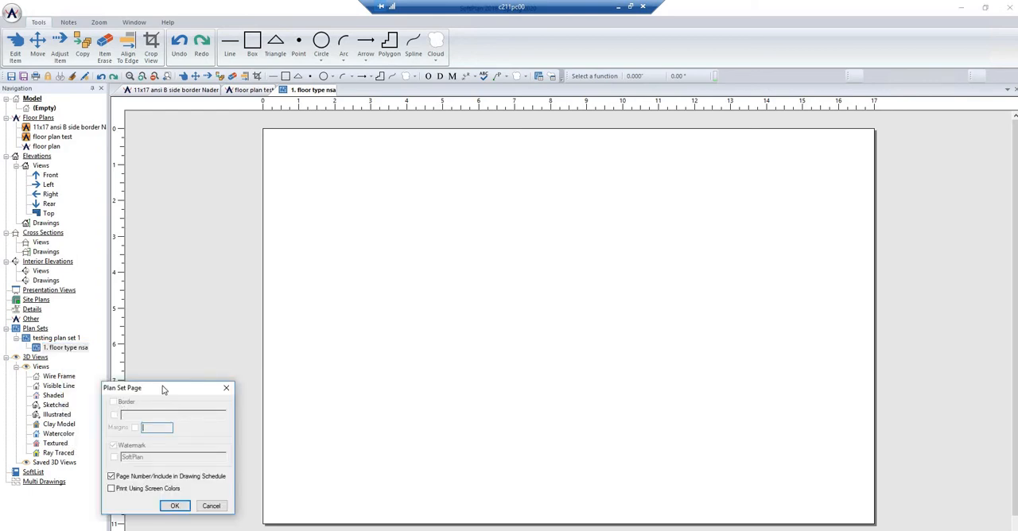
{"action": "left_click", "coordinate": [226, 387]}
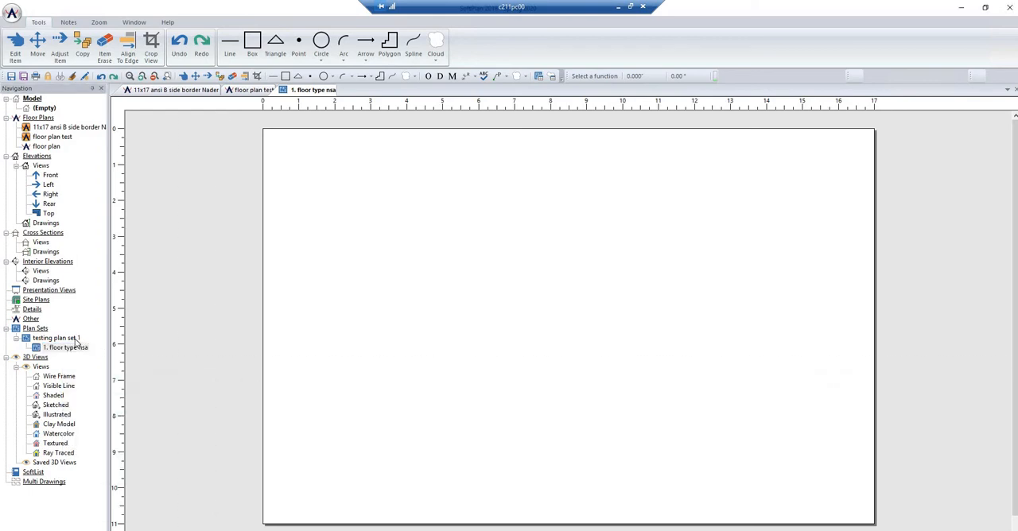
- Open testing plan set 1 for editing and turn on its page border
{"action": "left_click", "coordinate": [76, 341]}
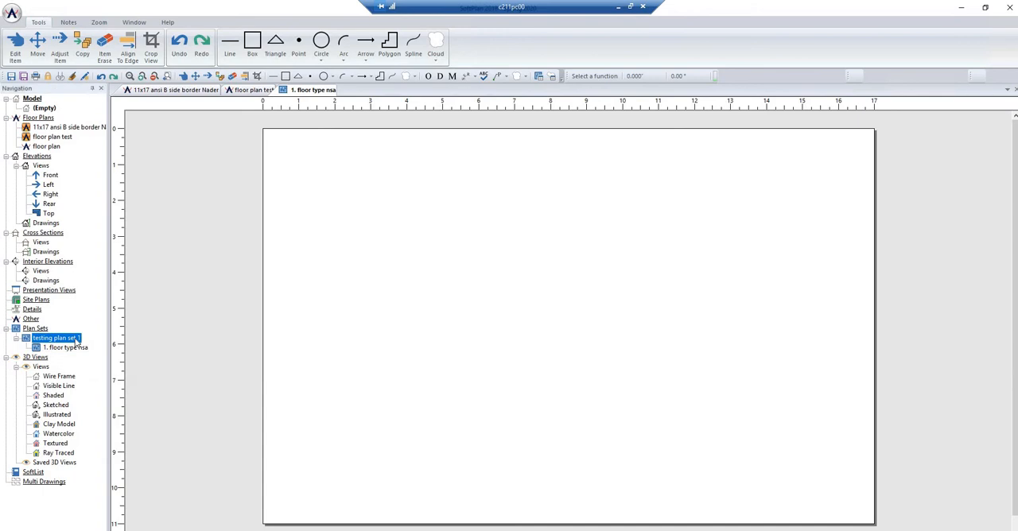
{"action": "right_click", "coordinate": [77, 341]}
{"action": "left_click", "coordinate": [175, 342]}
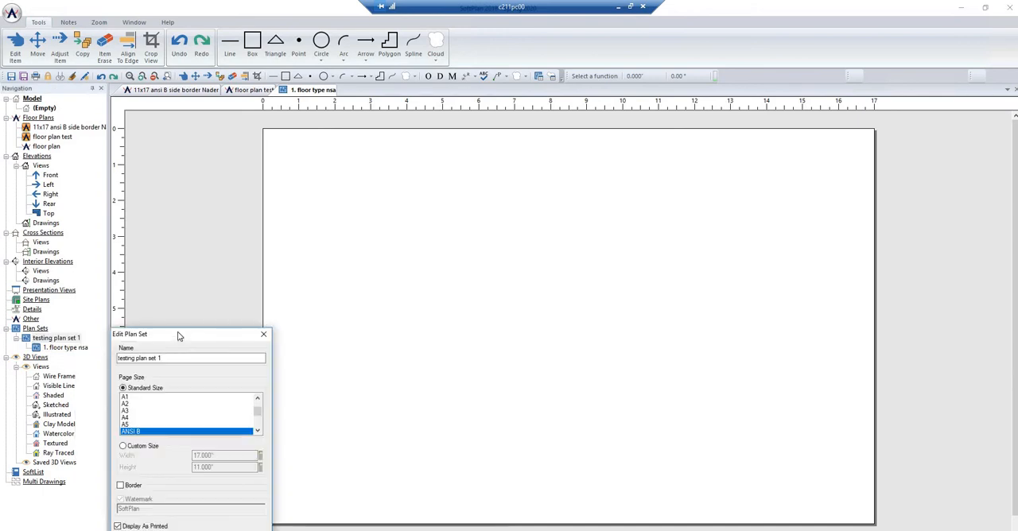
{"action": "left_click_drag", "start_coordinate": [178, 337], "coordinate": [220, 167]}
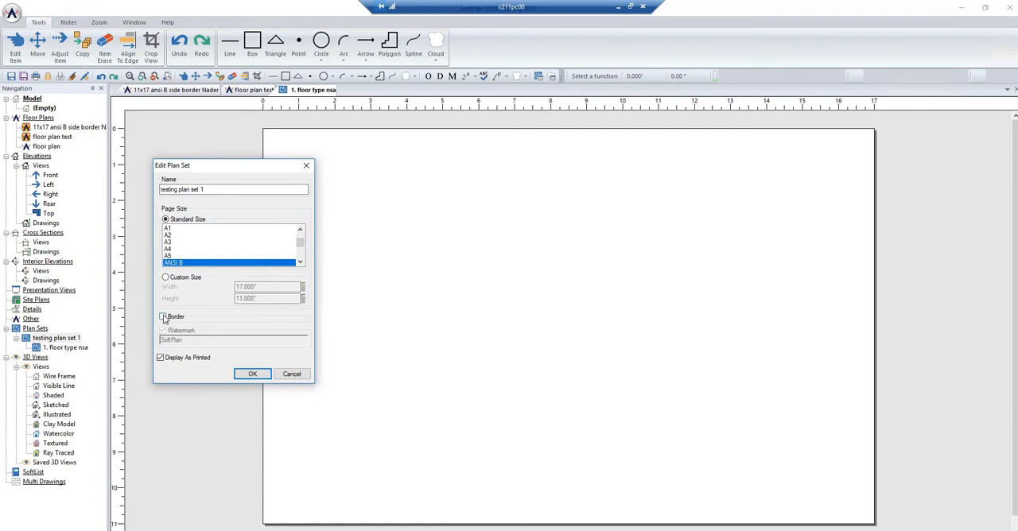
{"action": "left_click", "coordinate": [164, 317]}
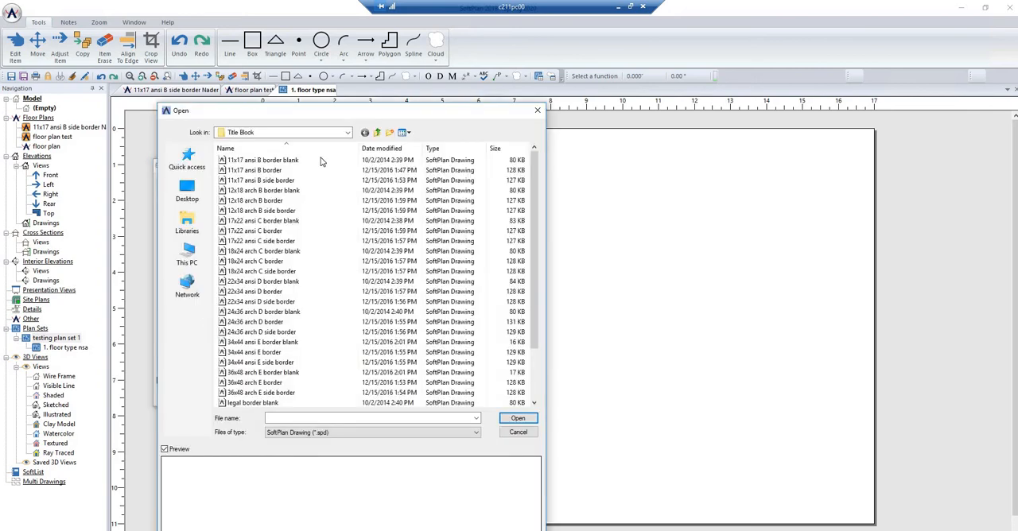
- Apply the customized 11x17 ansi B side border drawing from the Spring 2020 folder of CET 233 Arch Design as the plan set's border
{"action": "left_click", "coordinate": [348, 132]}
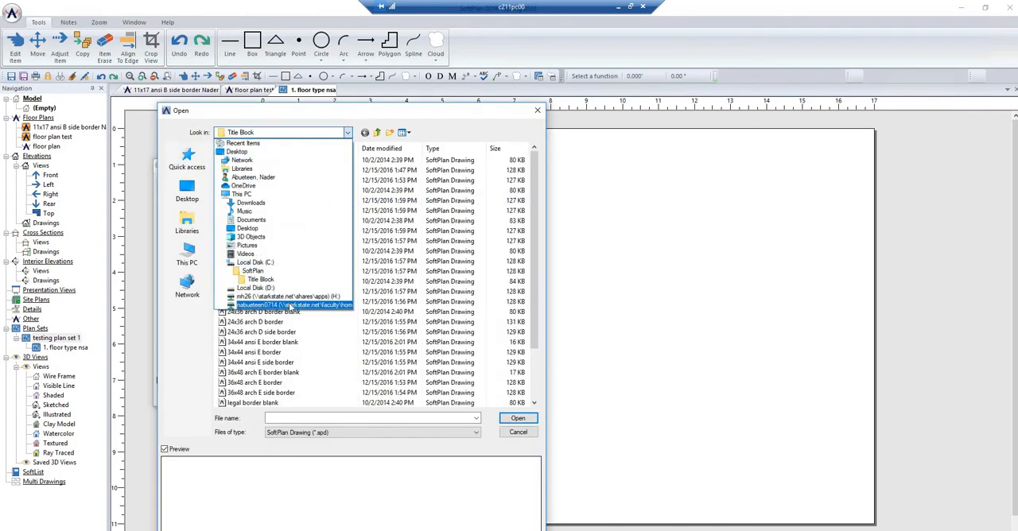
{"action": "left_click", "coordinate": [291, 305]}
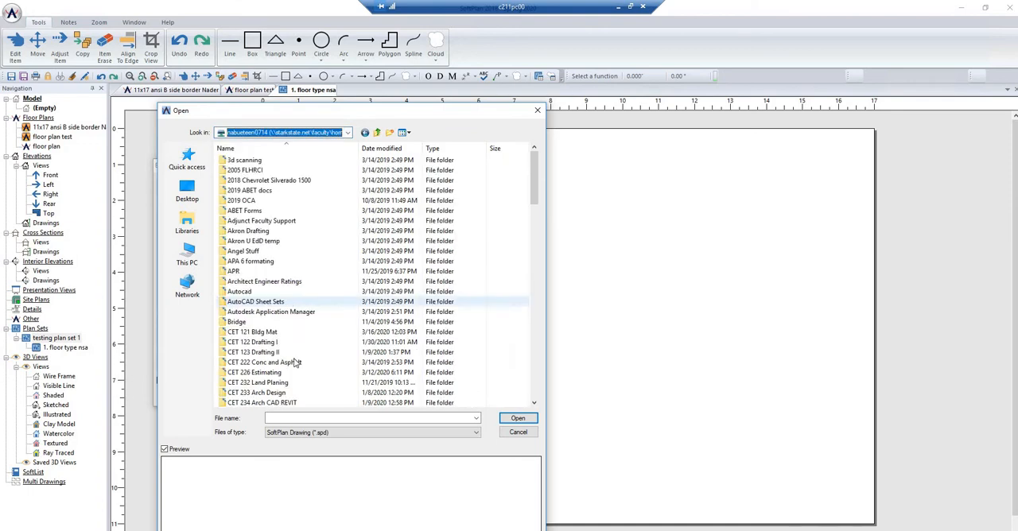
{"action": "left_click", "coordinate": [278, 401]}
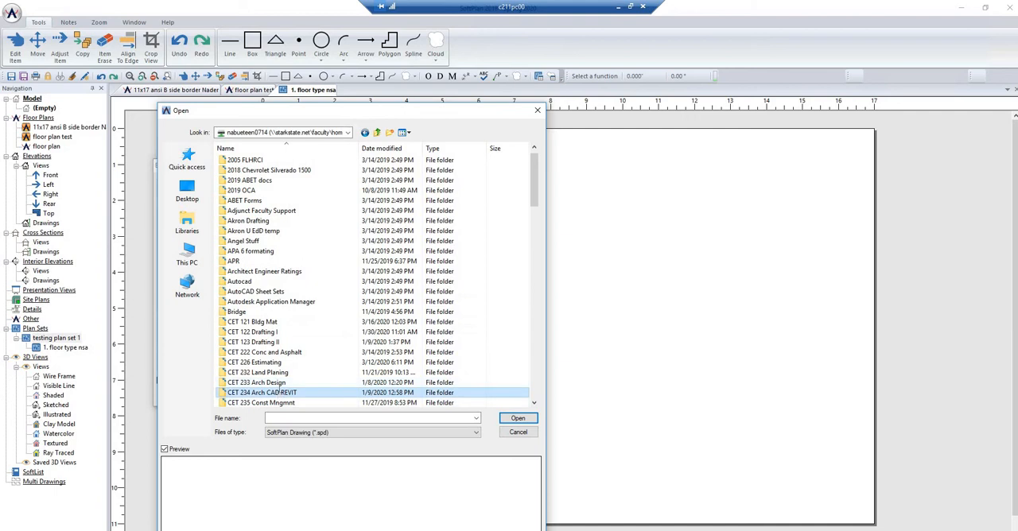
{"action": "left_click", "coordinate": [280, 392]}
{"action": "double_click", "coordinate": [280, 383]}
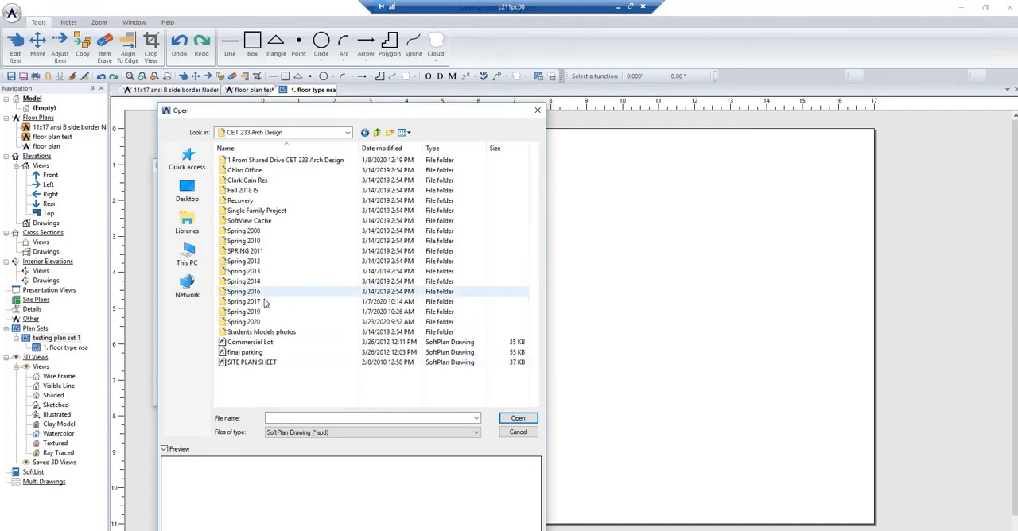
{"action": "double_click", "coordinate": [255, 322]}
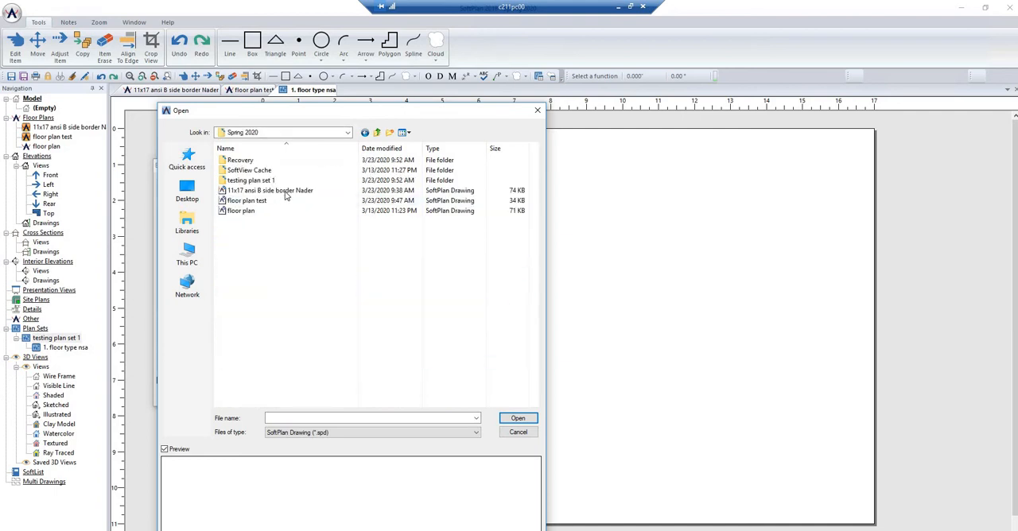
{"action": "left_click", "coordinate": [279, 191]}
{"action": "left_click", "coordinate": [508, 419]}
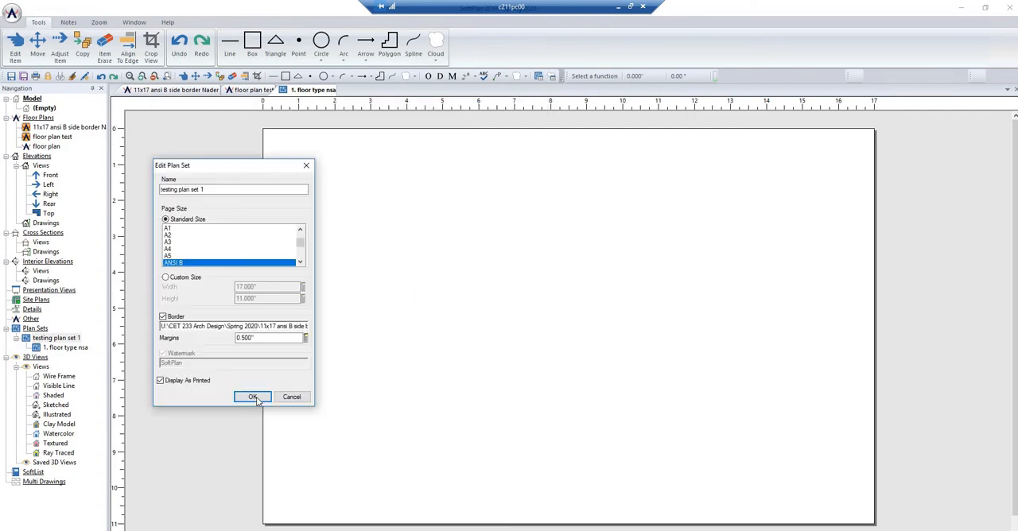
{"action": "left_click", "coordinate": [256, 398]}
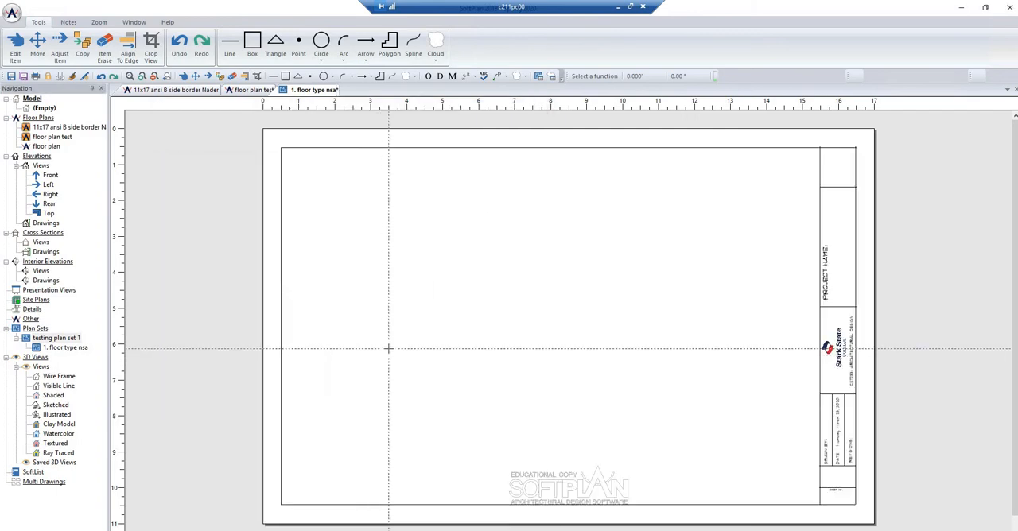
- Place the floor plan test drawing on the floor type nsa page inside the border
{"action": "right_click", "coordinate": [63, 341]}
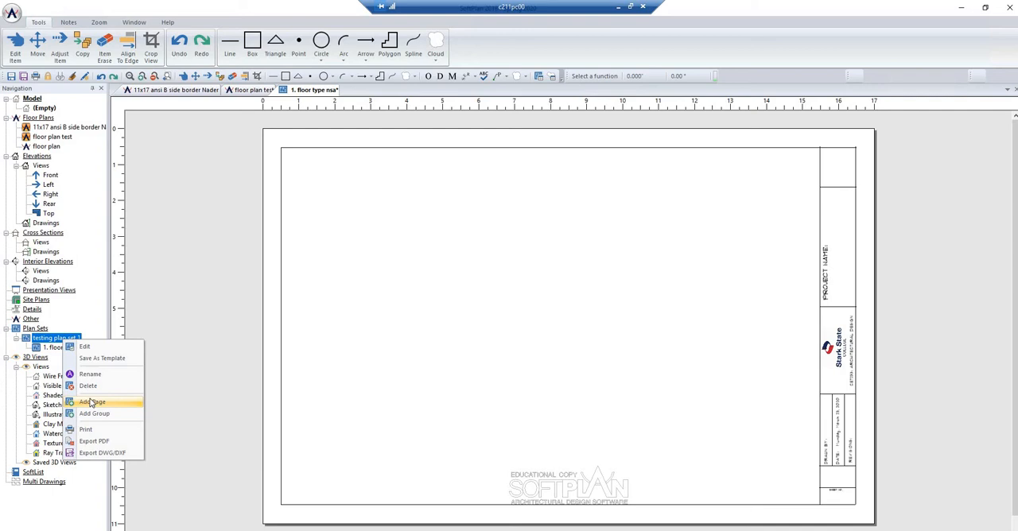
{"action": "left_click", "coordinate": [55, 348]}
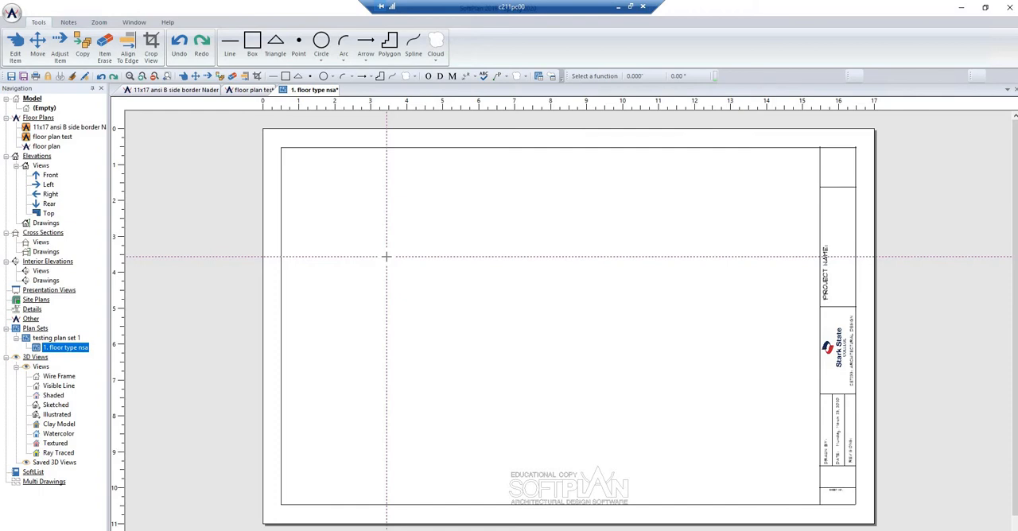
{"action": "left_click", "coordinate": [63, 138]}
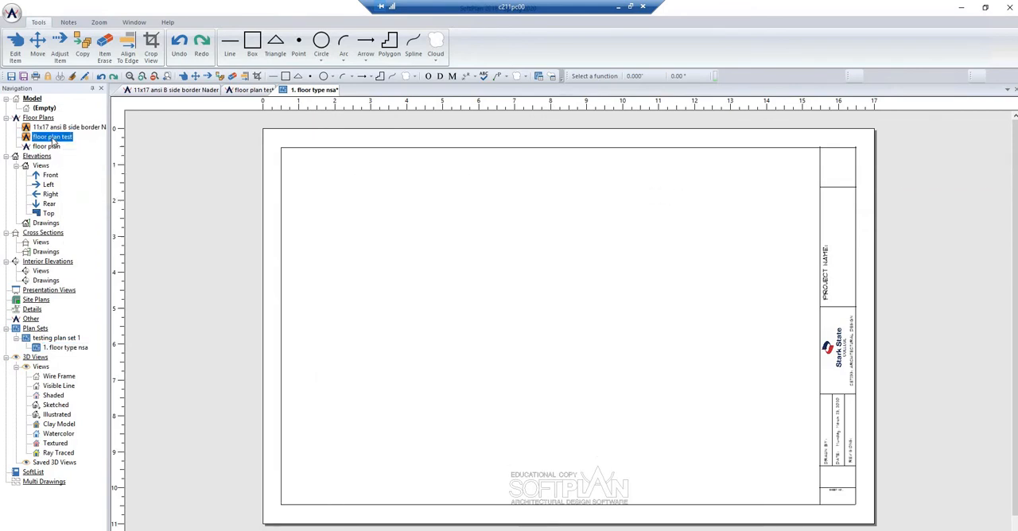
{"action": "mouse_move", "coordinate": [53, 139]}
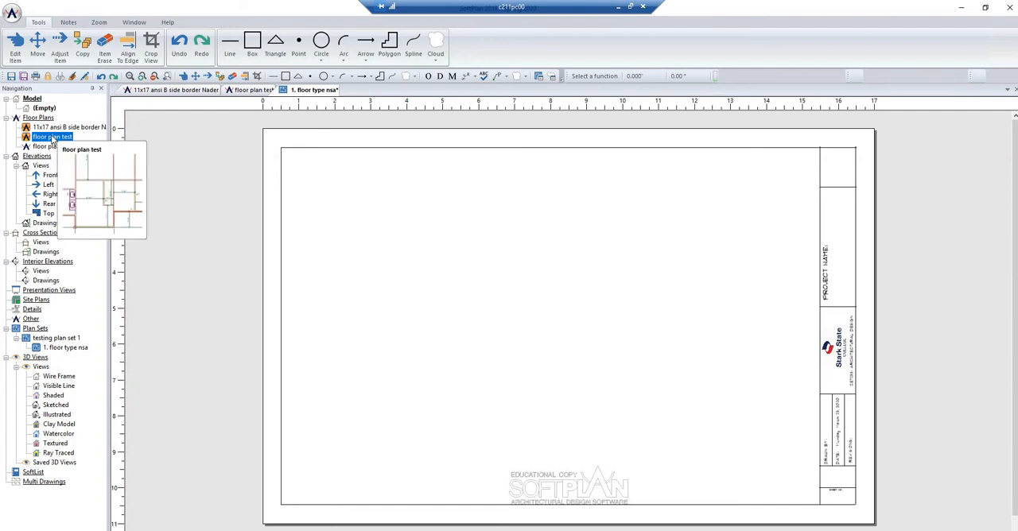
{"action": "left_click_drag", "start_coordinate": [57, 142], "coordinate": [480, 278]}
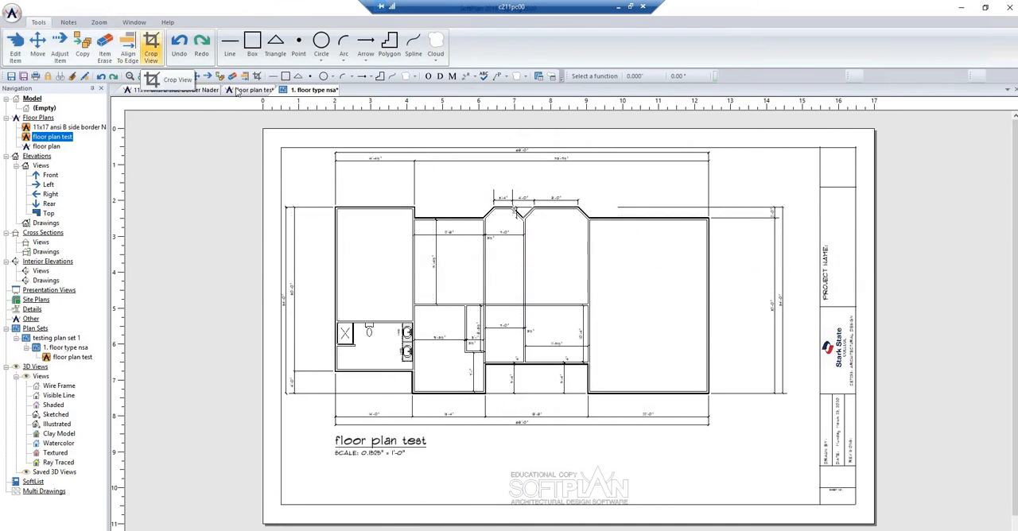
- Crop the placed floor plan view, trimming its upper edge below the overall dimensions and pulling its right edge in beside the bathroom wing's neighbouring room
{"action": "left_click", "coordinate": [151, 48]}
{"action": "left_click", "coordinate": [350, 214]}
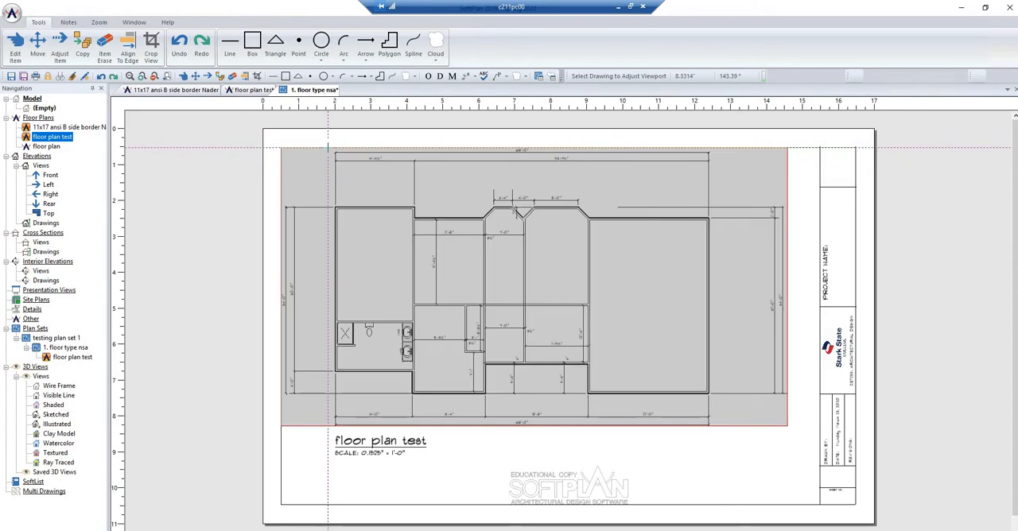
{"action": "left_click_drag", "start_coordinate": [327, 148], "coordinate": [335, 178]}
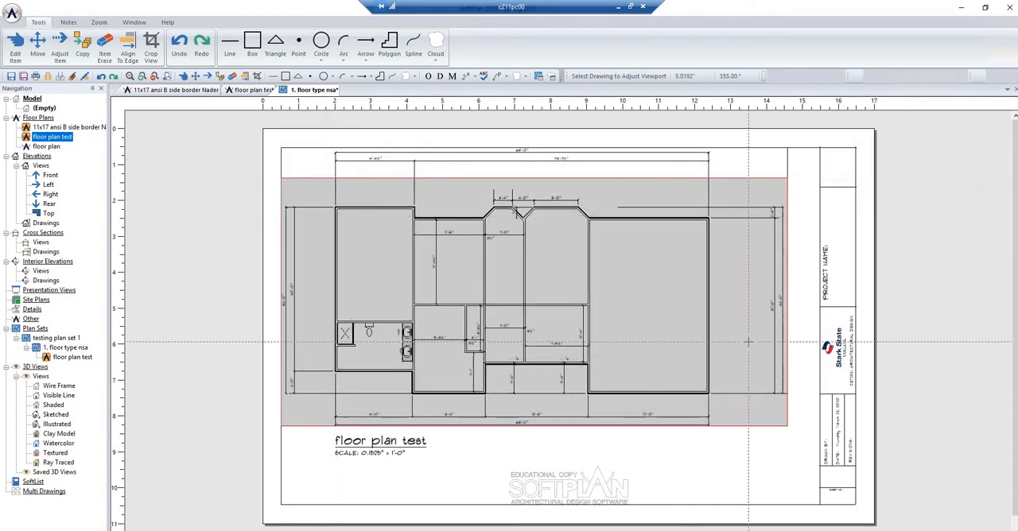
{"action": "left_click", "coordinate": [801, 302]}
{"action": "left_click", "coordinate": [796, 305]}
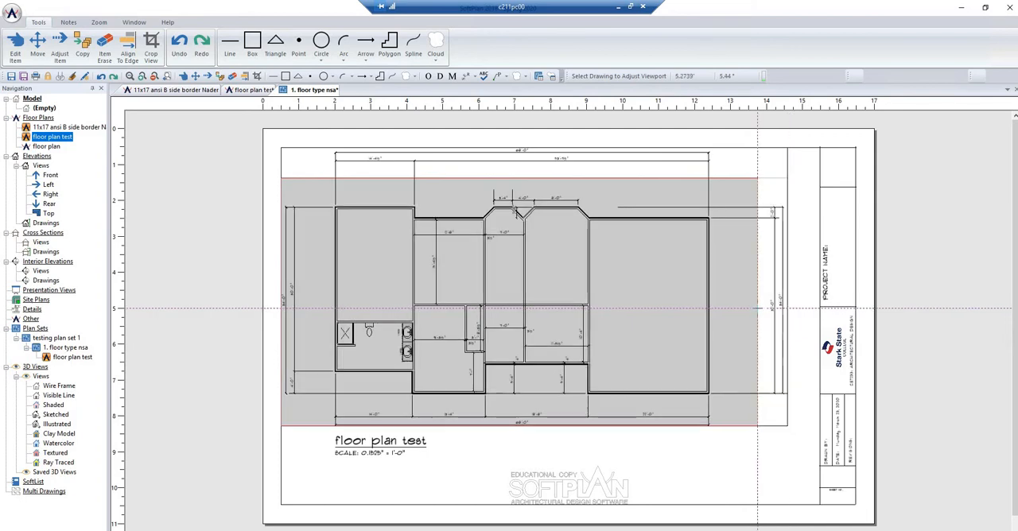
{"action": "left_click_drag", "start_coordinate": [538, 308], "coordinate": [491, 312]}
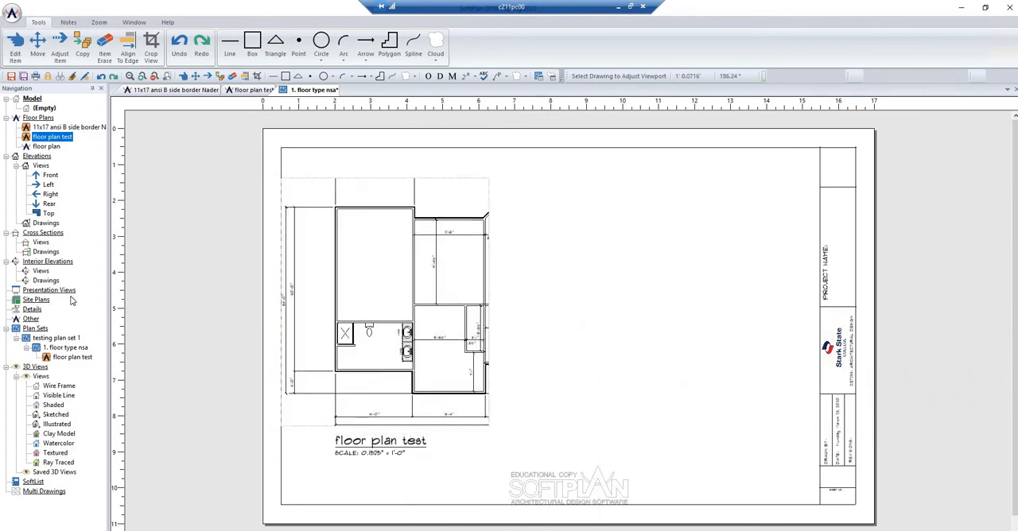
- Move the cropped floor plan view about 0.75" horizontally to the right on the page
{"action": "left_click", "coordinate": [195, 77]}
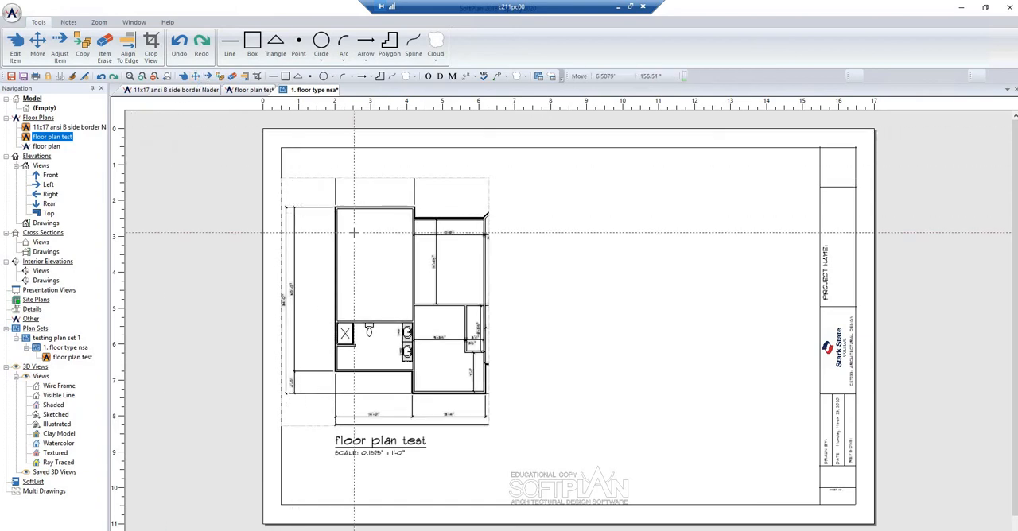
{"action": "left_click", "coordinate": [353, 232]}
{"action": "left_click", "coordinate": [380, 232]}
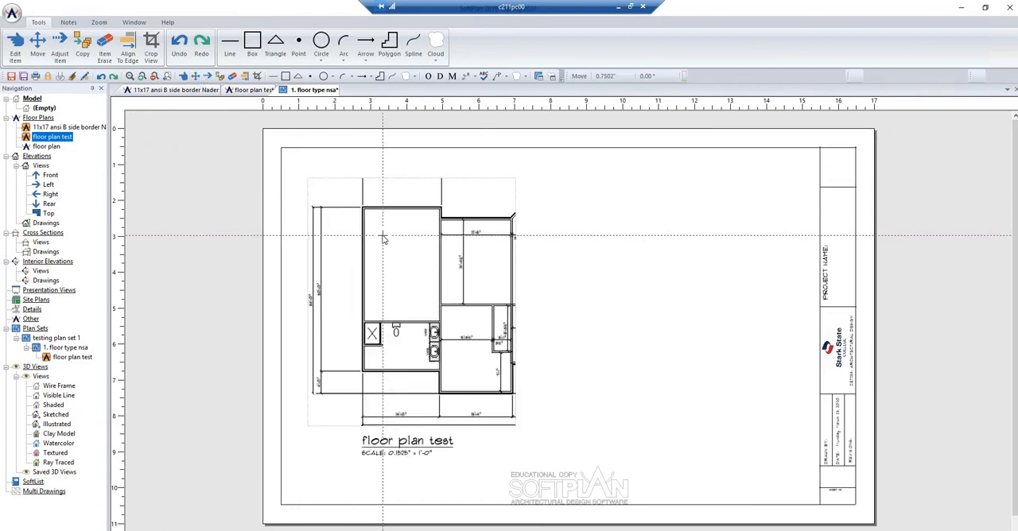
- Try the standard scales 1/8" = 1' and 1/4" = 1' on the placed floor plan view
{"action": "right_click", "coordinate": [383, 236]}
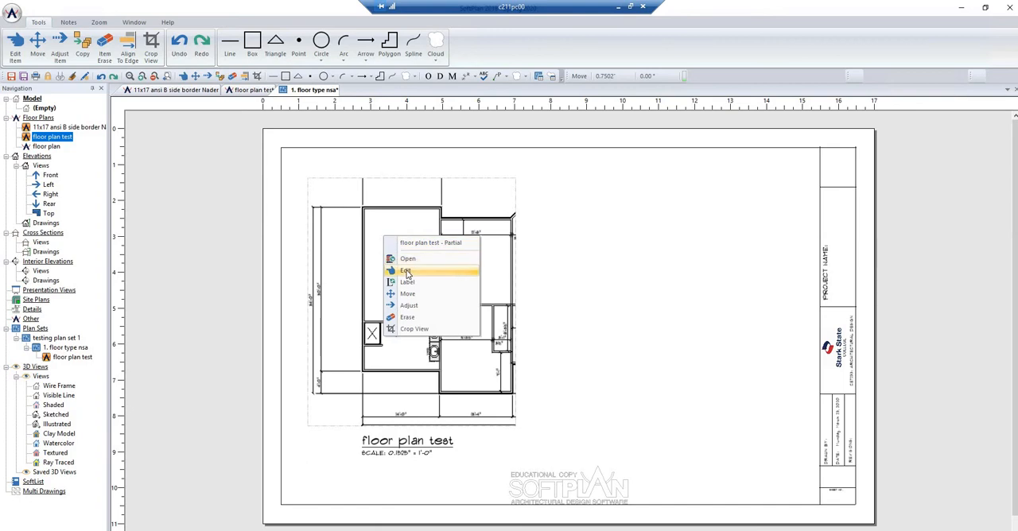
{"action": "left_click", "coordinate": [406, 270]}
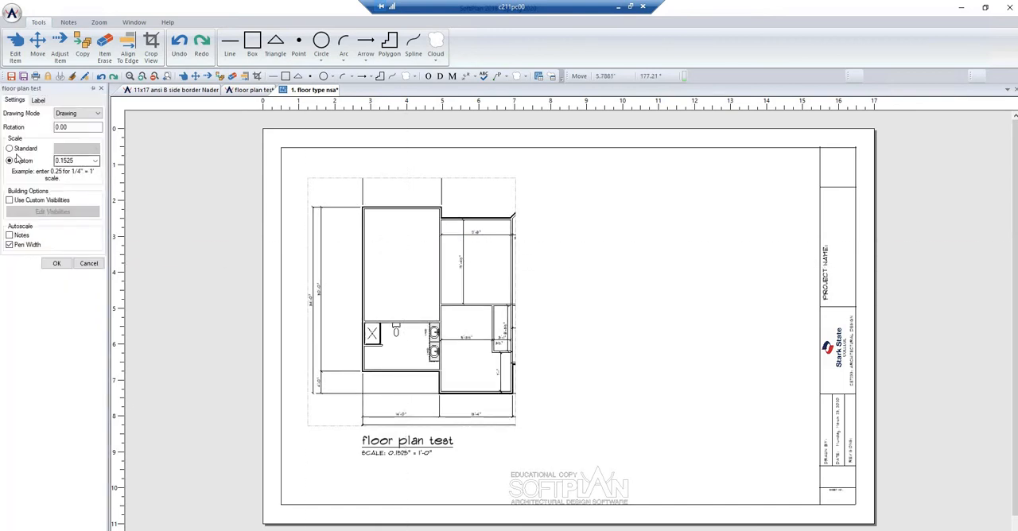
{"action": "left_click", "coordinate": [94, 153]}
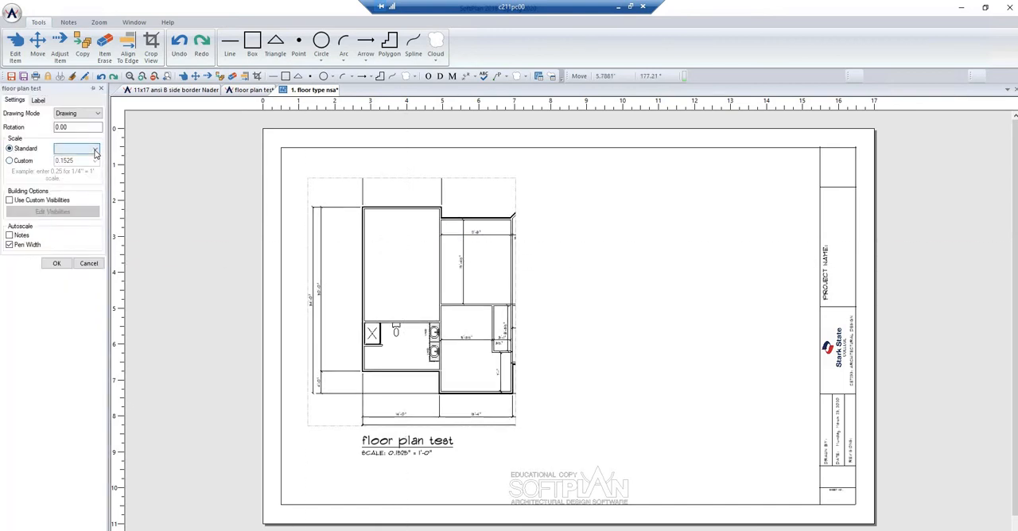
{"action": "left_click", "coordinate": [94, 150]}
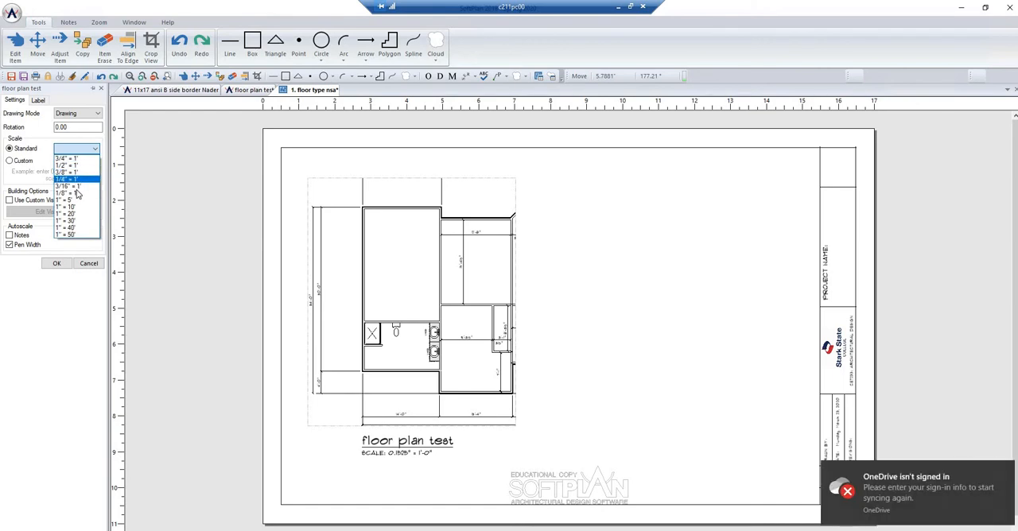
{"action": "left_click", "coordinate": [78, 193]}
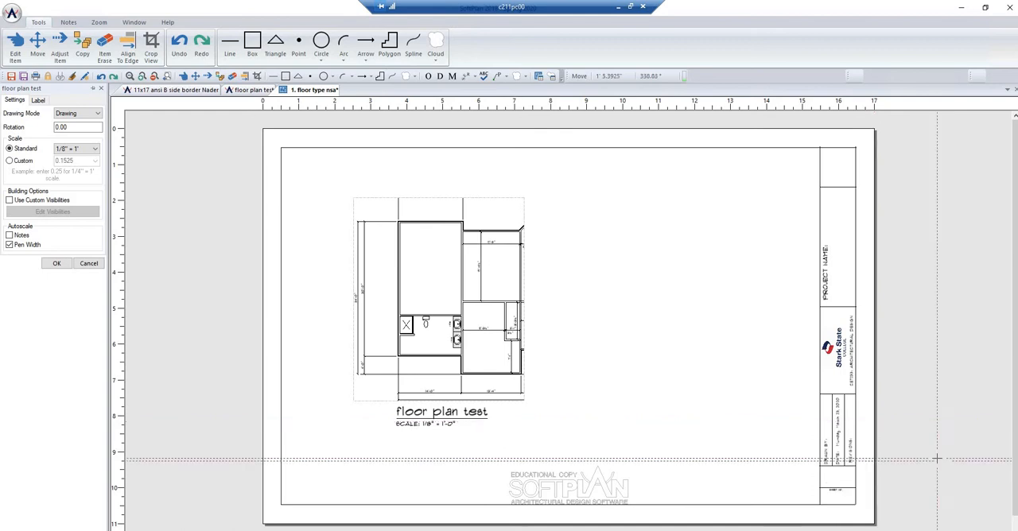
{"action": "left_click", "coordinate": [96, 149]}
{"action": "left_click", "coordinate": [78, 182]}
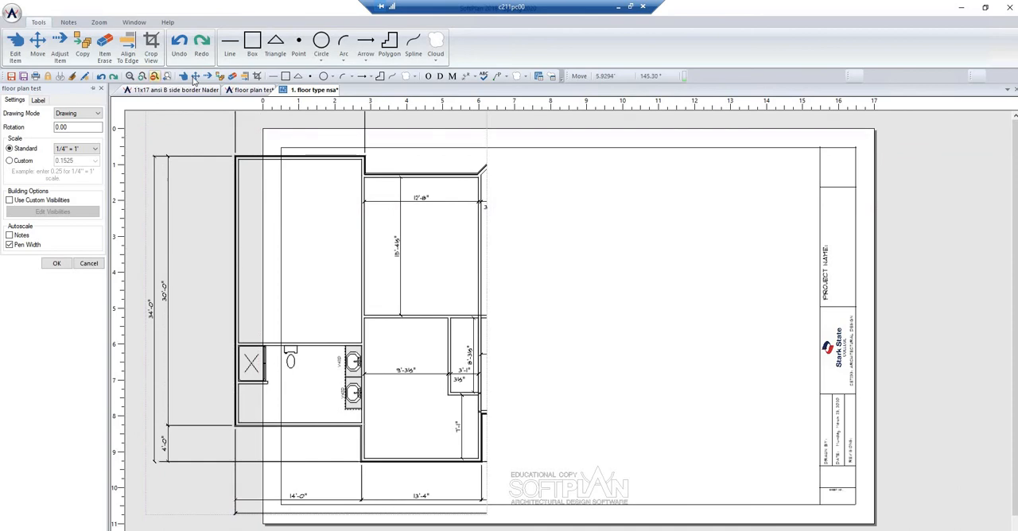
{"action": "key", "text": "Return"}
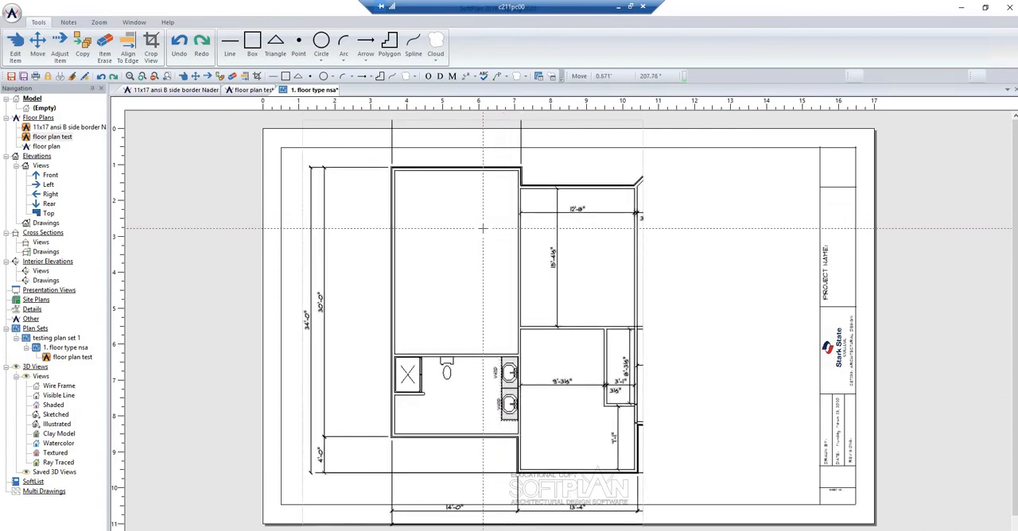
- Set the placed floor plan view's standard scale to 1/8" = 1'
{"action": "right_click", "coordinate": [460, 231]}
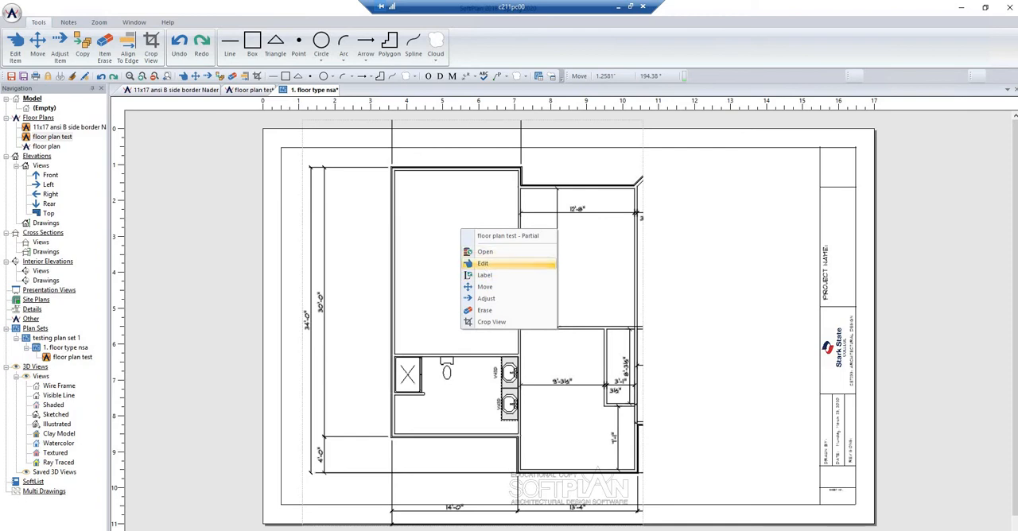
{"action": "left_click", "coordinate": [485, 263]}
{"action": "left_click", "coordinate": [94, 149]}
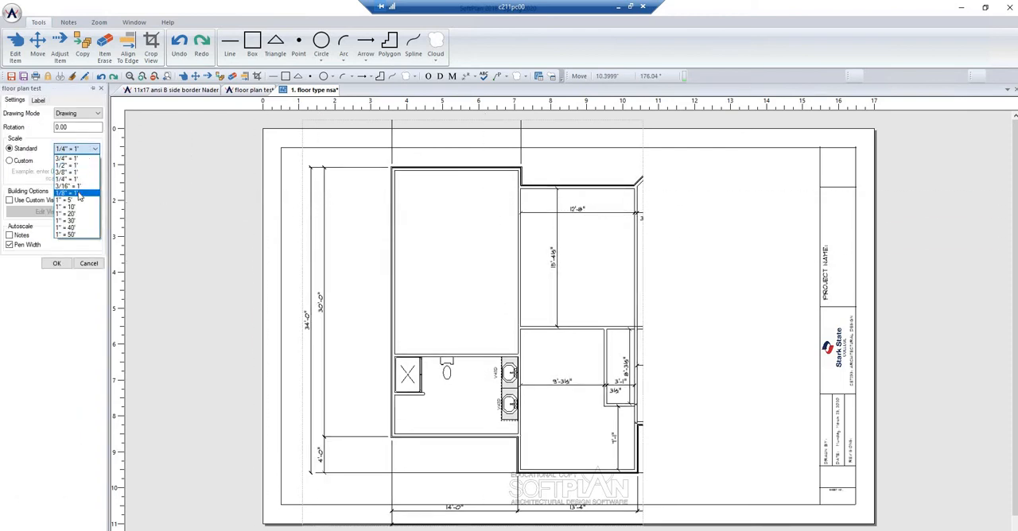
{"action": "left_click", "coordinate": [76, 192]}
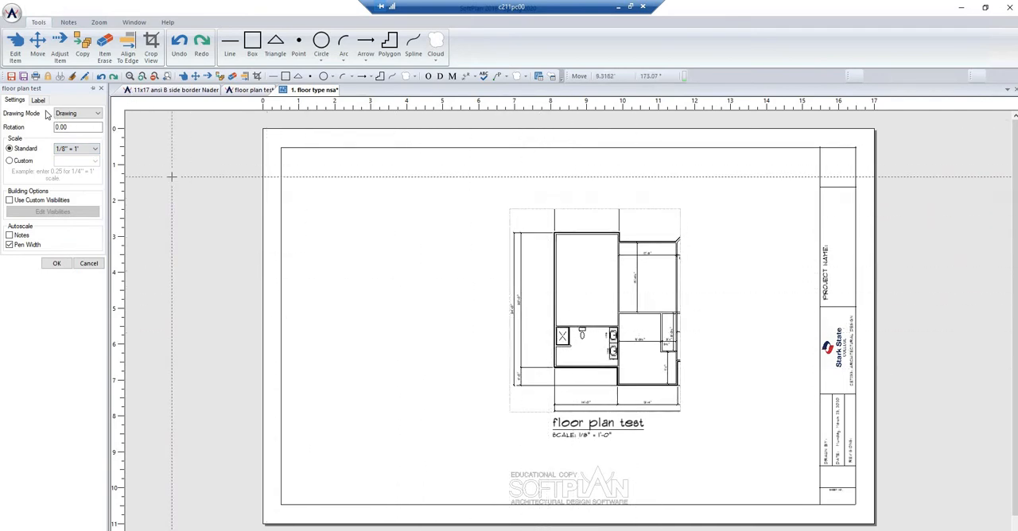
- Rename the floor plan view's label as FLOOR PLAN TYPE NSA
{"action": "left_click", "coordinate": [39, 100]}
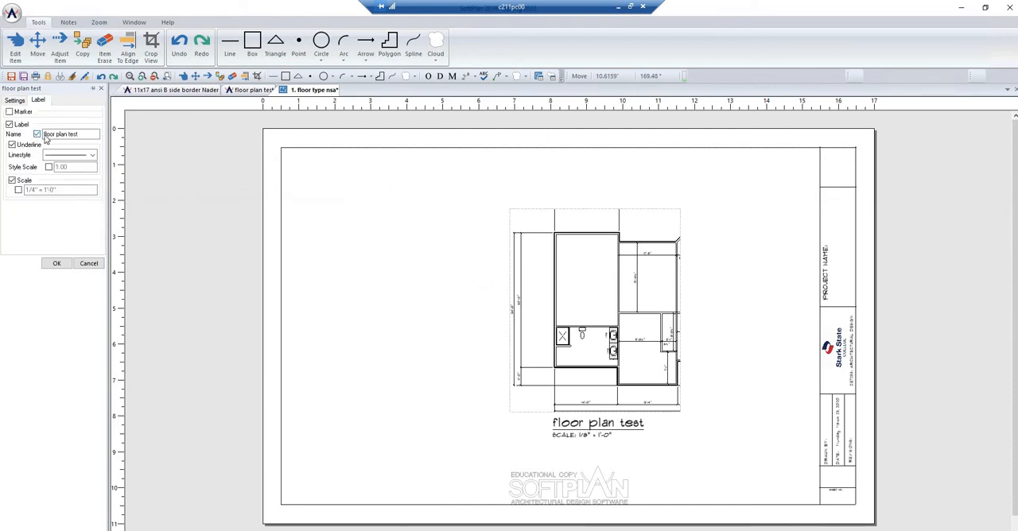
{"action": "left_click_drag", "start_coordinate": [80, 134], "coordinate": [26, 133]}
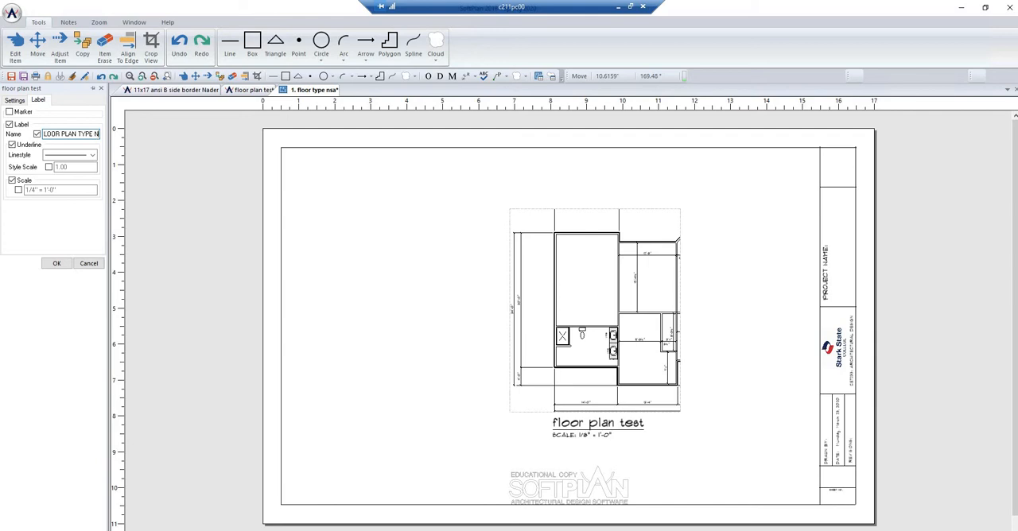
{"action": "type", "text": "SA"}
{"action": "left_click", "coordinate": [54, 264]}
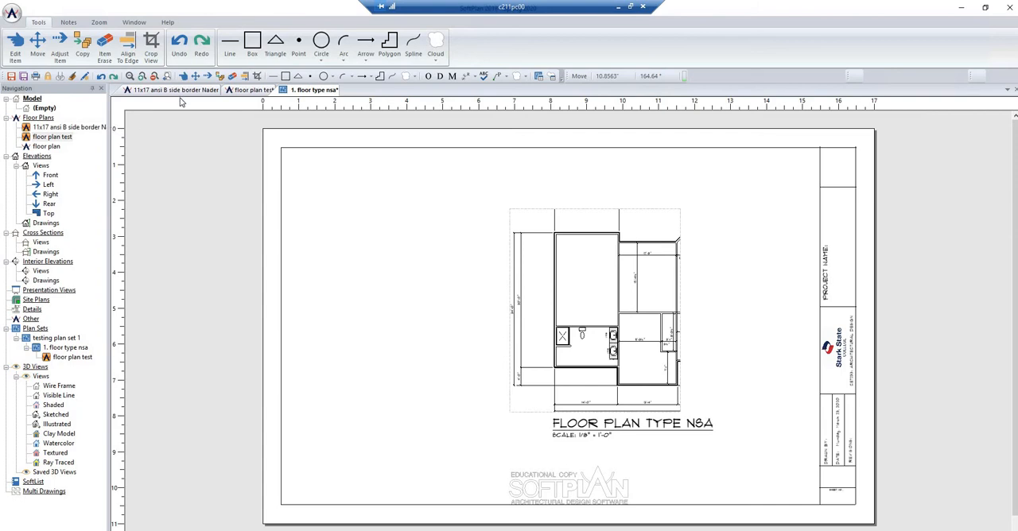
- Place a second floor plan test view on the page's left half and crop all four edges closely around the bathroom with the shower and double vanity
{"action": "left_click", "coordinate": [57, 139]}
{"action": "left_click_drag", "start_coordinate": [260, 188], "coordinate": [343, 249]}
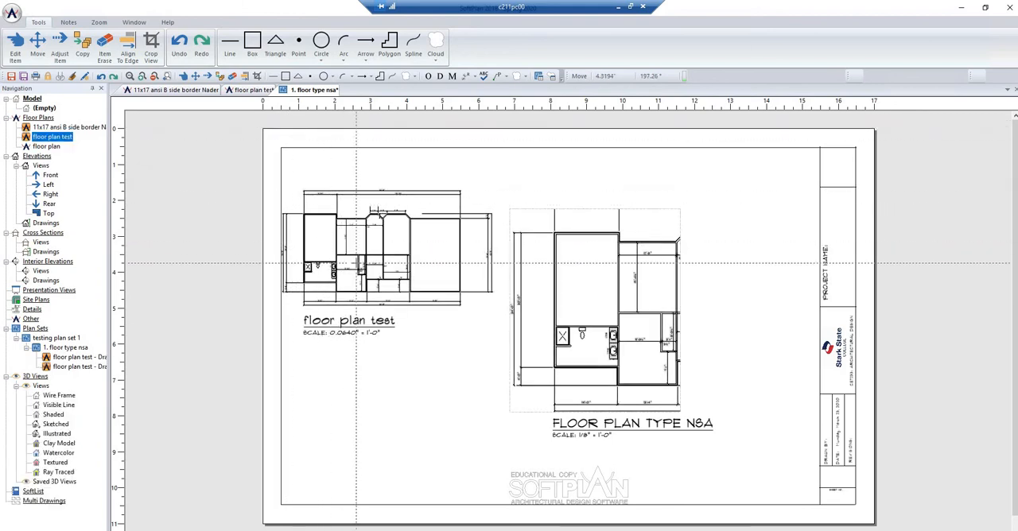
{"action": "right_click", "coordinate": [356, 263]}
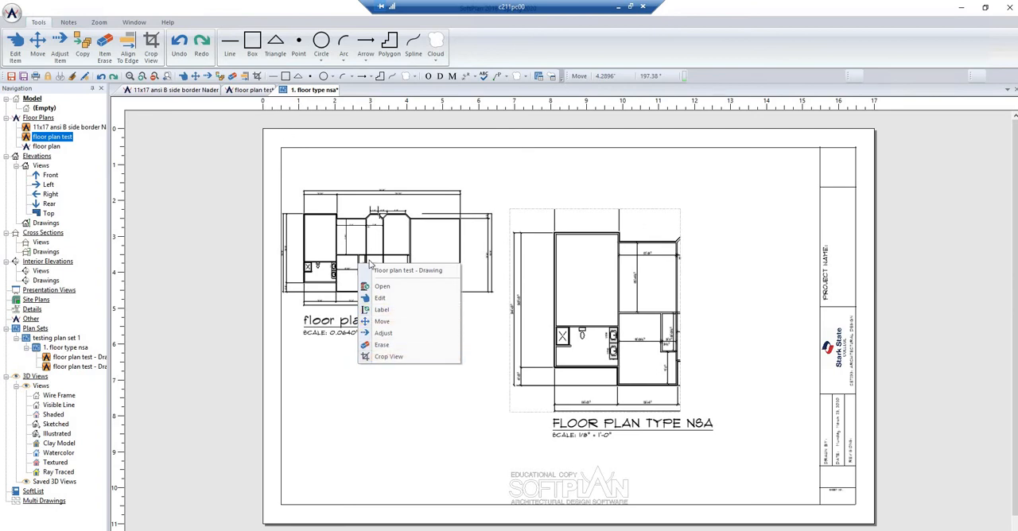
{"action": "left_click", "coordinate": [389, 357]}
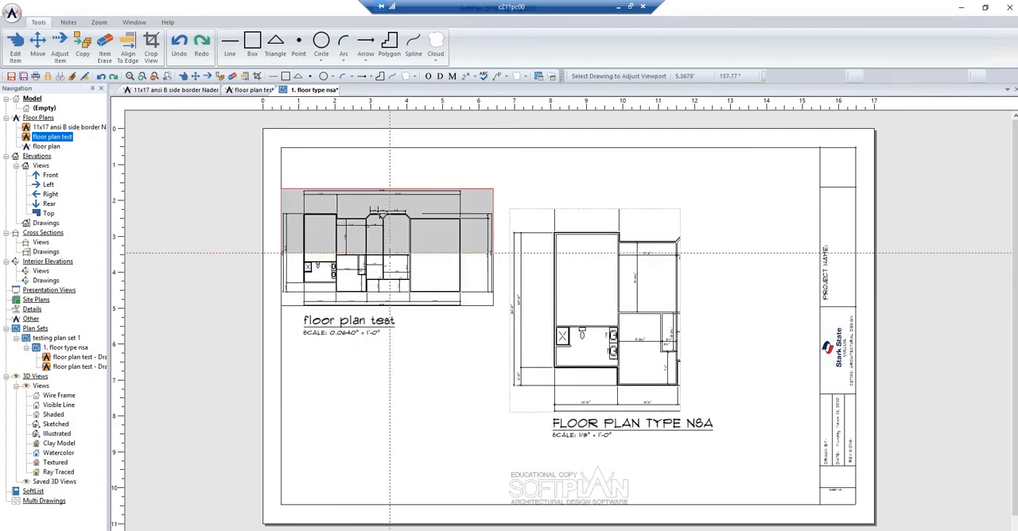
{"action": "left_click_drag", "start_coordinate": [430, 238], "coordinate": [429, 306]}
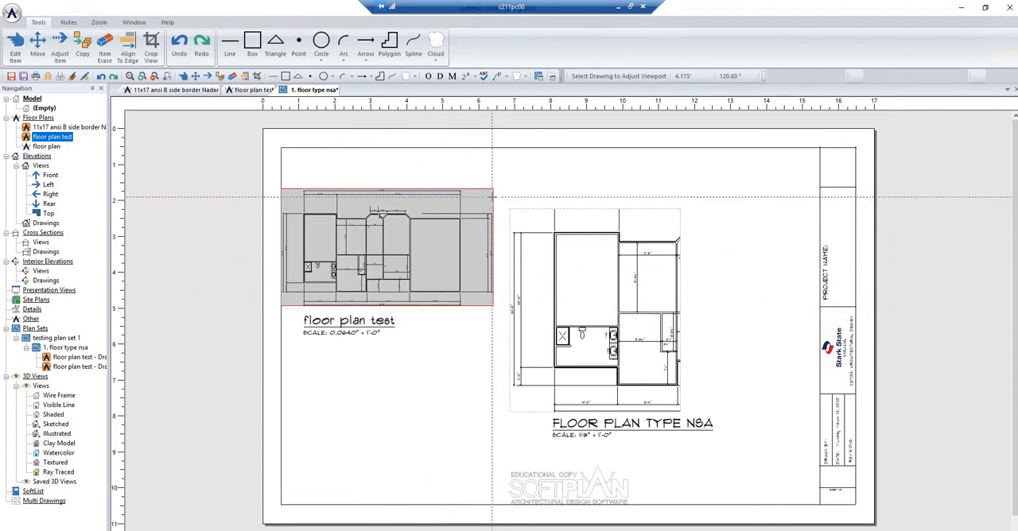
{"action": "mouse_move", "coordinate": [492, 194]}
{"action": "left_mouse_down"}
{"action": "mouse_move", "coordinate": [329, 196]}
{"action": "mouse_move", "coordinate": [342, 196]}
{"action": "mouse_move", "coordinate": [316, 269]}
{"action": "mouse_move", "coordinate": [316, 258]}
{"action": "left_mouse_up"}
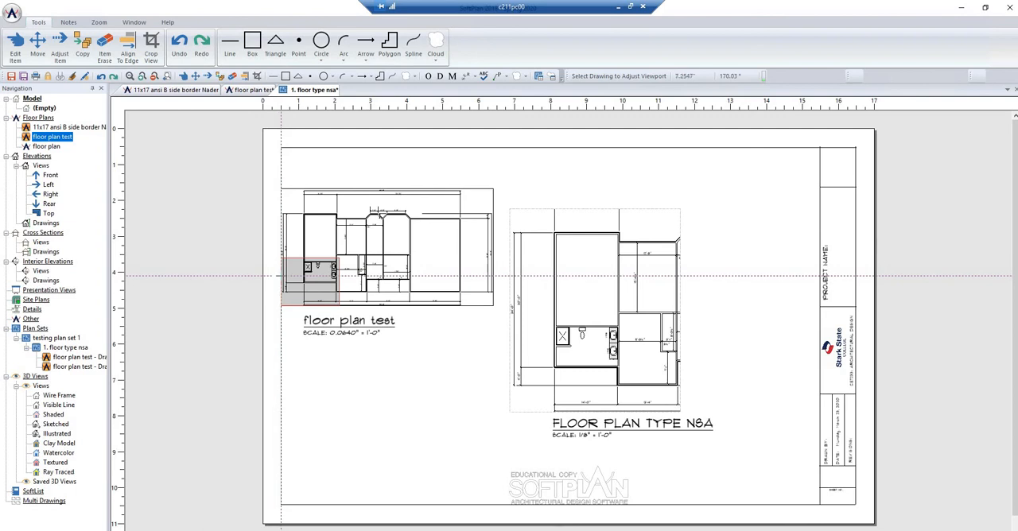
{"action": "left_click_drag", "start_coordinate": [280, 274], "coordinate": [301, 276]}
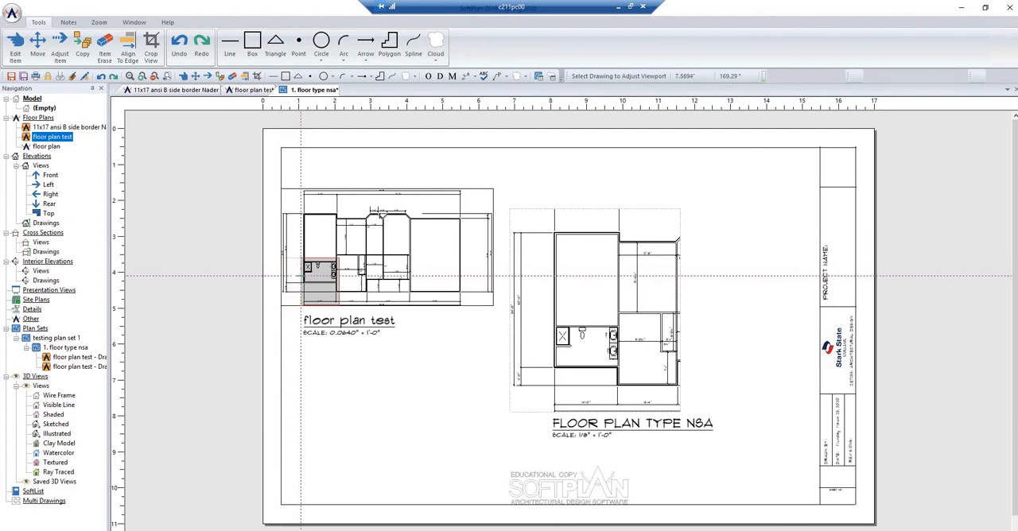
{"action": "left_click_drag", "start_coordinate": [326, 309], "coordinate": [332, 286]}
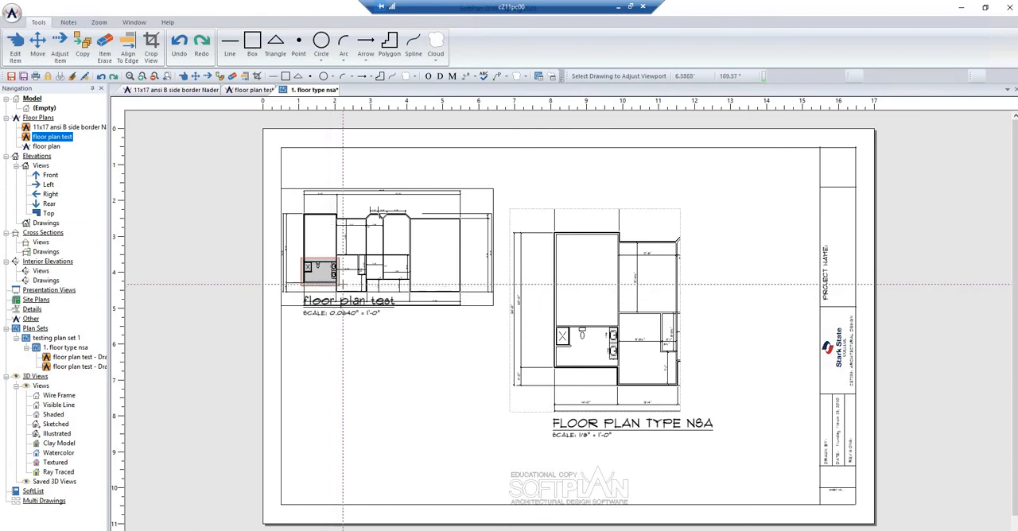
- Try the standard scale 1/2" = 1' on the cropped bathroom view
{"action": "scroll", "coordinate": [330, 334], "scroll_direction": "up", "scroll_amount": 3}
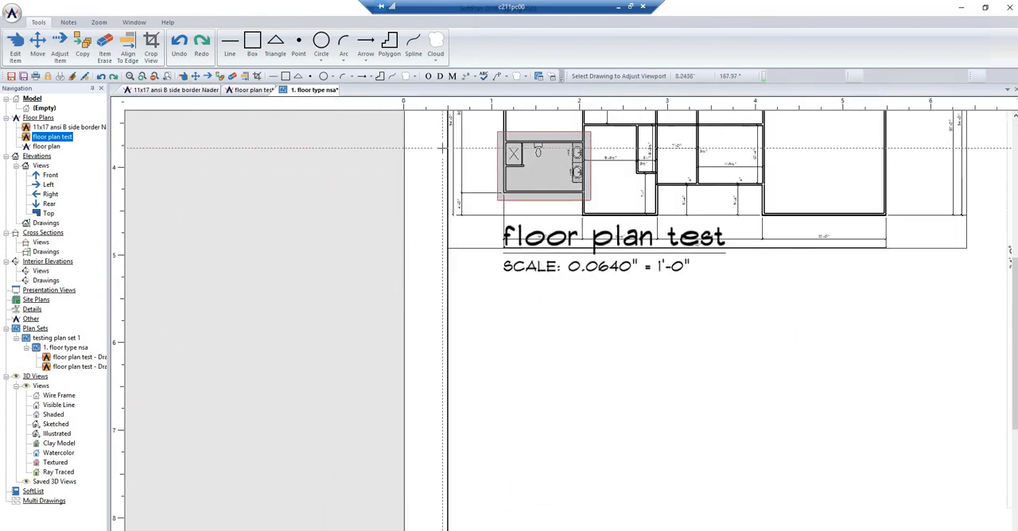
{"action": "right_click", "coordinate": [545, 178]}
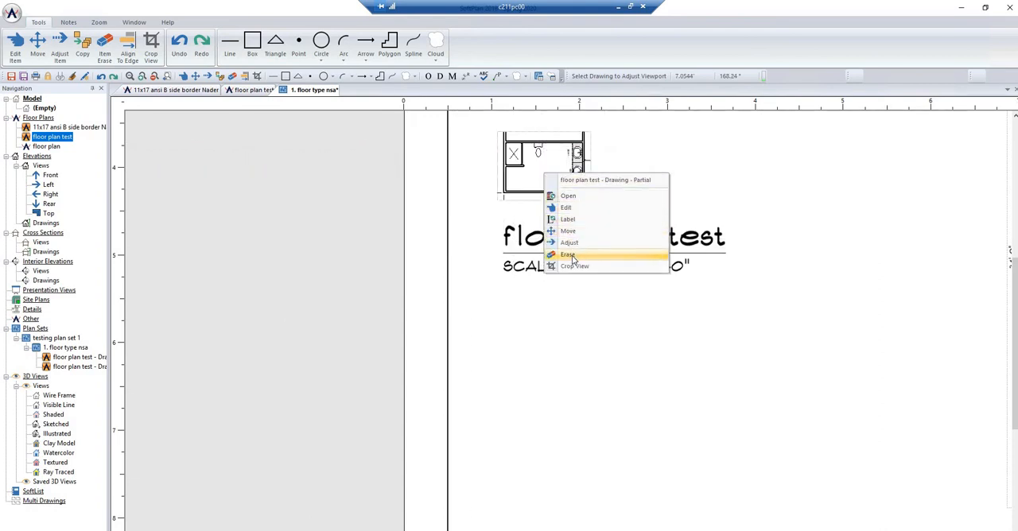
{"action": "left_click", "coordinate": [566, 208]}
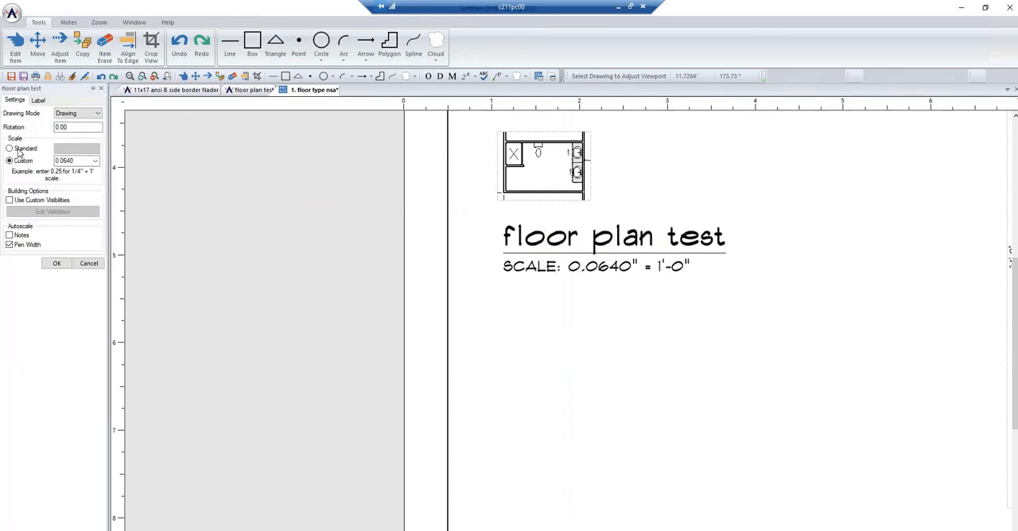
{"action": "left_click", "coordinate": [9, 148]}
{"action": "left_click", "coordinate": [94, 148]}
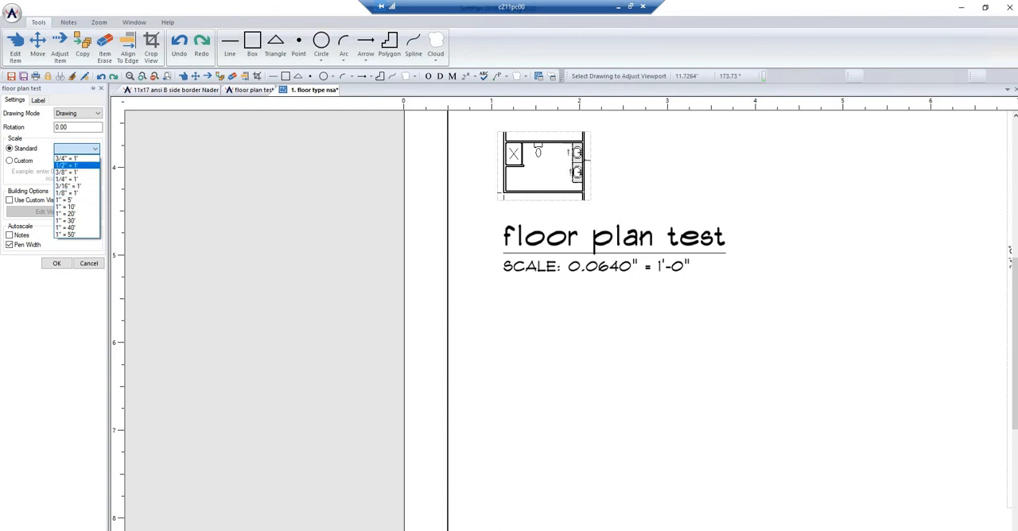
{"action": "left_click", "coordinate": [68, 165]}
{"action": "scroll", "coordinate": [637, 337], "scroll_direction": "down", "scroll_amount": 3}
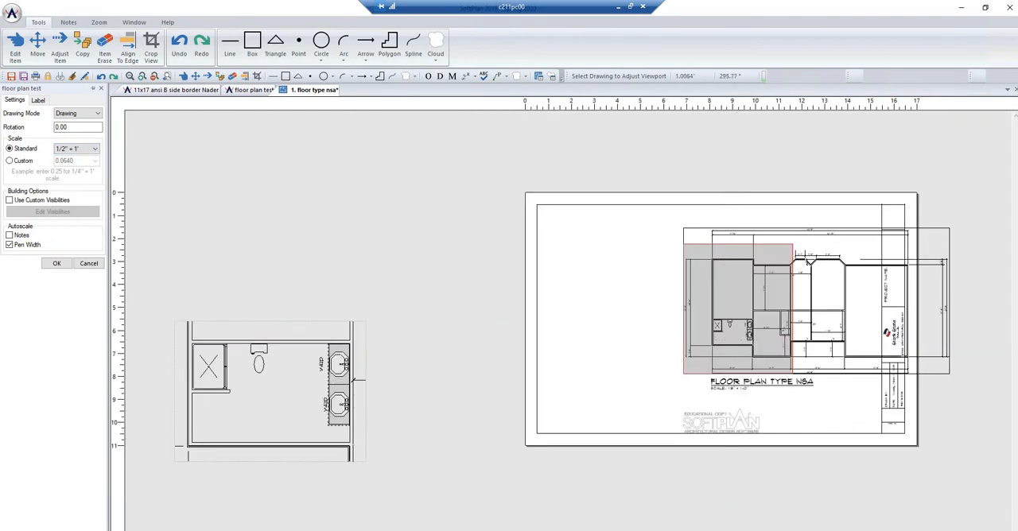
{"action": "left_click", "coordinate": [196, 77]}
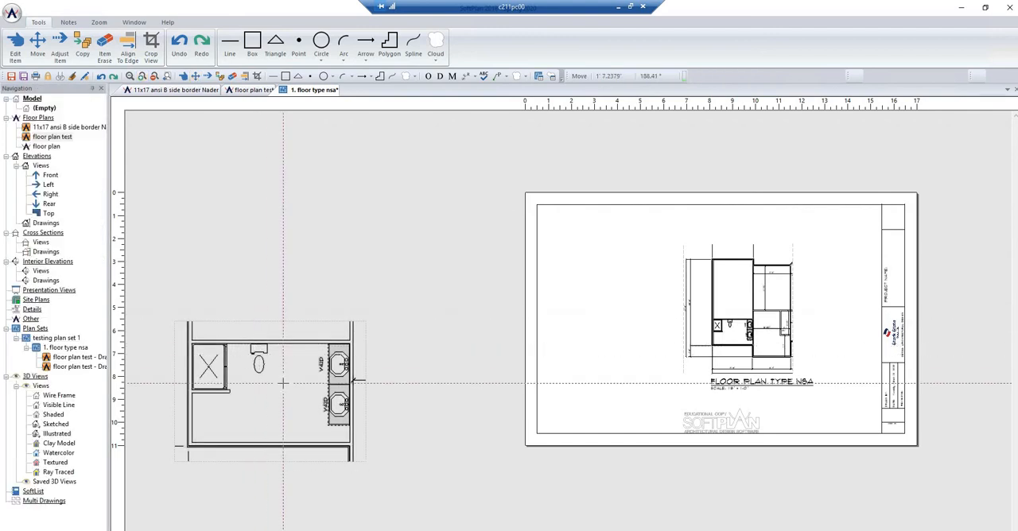
{"action": "left_click", "coordinate": [284, 383]}
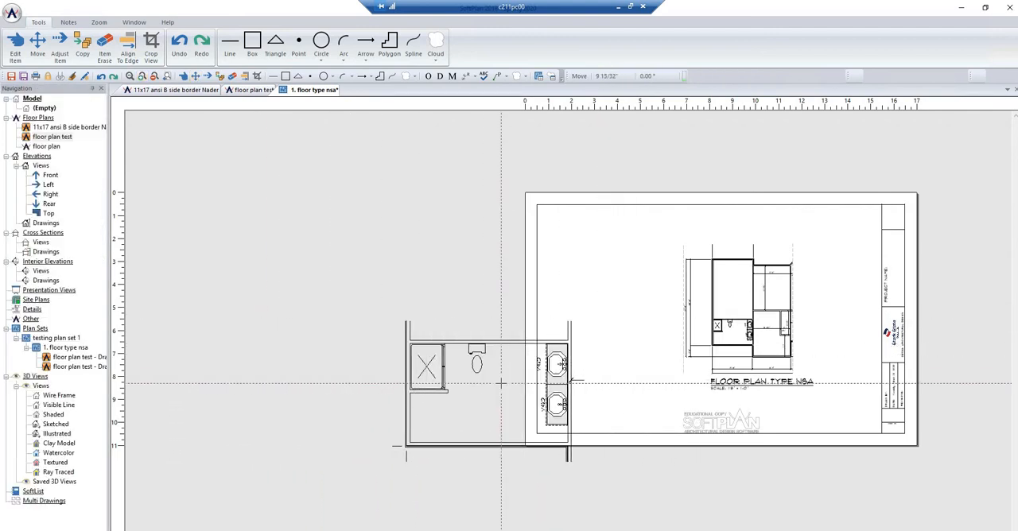
{"action": "key", "text": "Escape"}
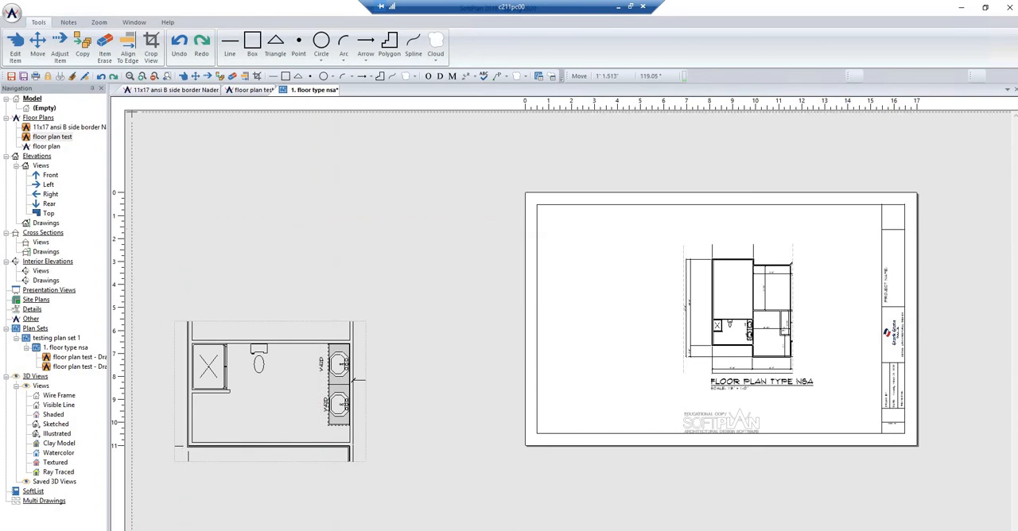
- Set the cropped bathroom view's standard scale to 1/4" = 1' and rename its label as MASTER BATH PLAN
{"action": "right_click", "coordinate": [283, 390]}
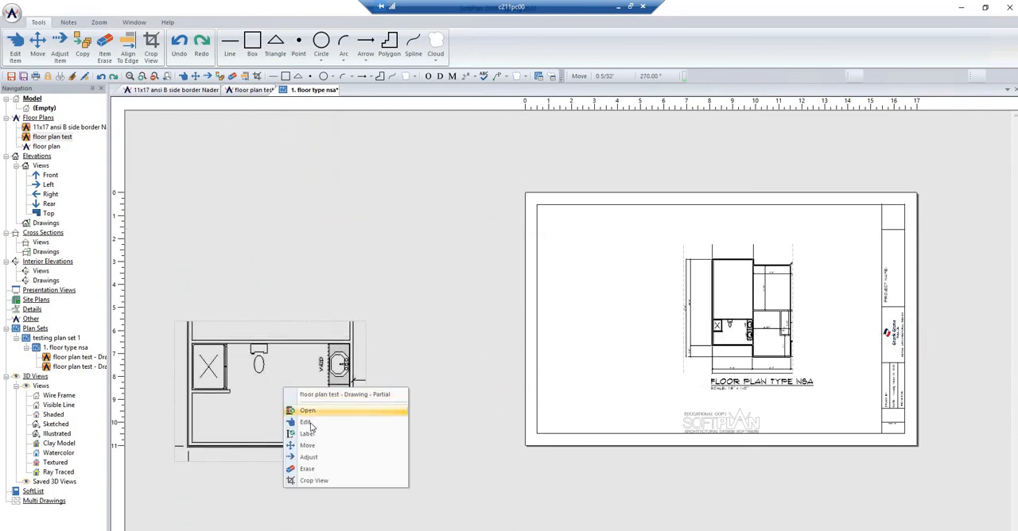
{"action": "left_click", "coordinate": [314, 423]}
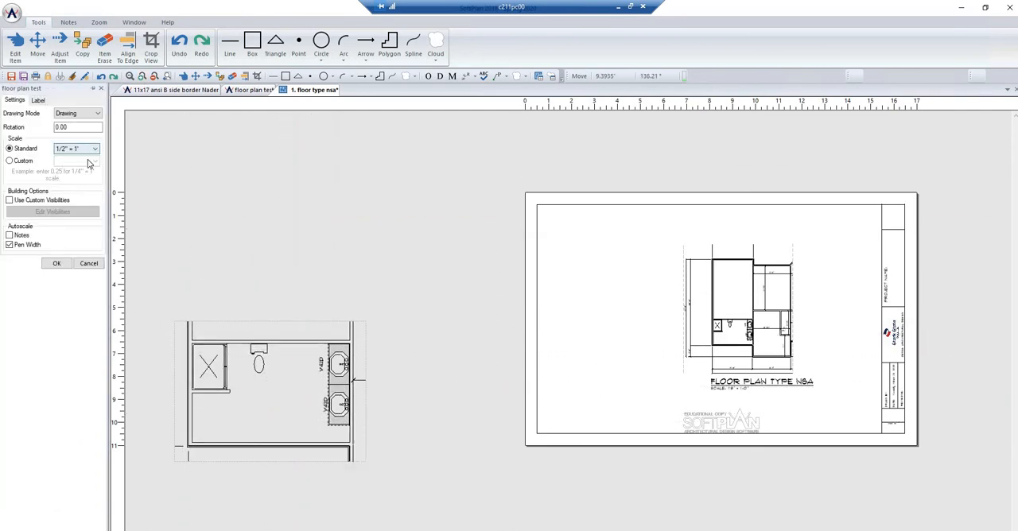
{"action": "left_click", "coordinate": [87, 151]}
{"action": "left_click", "coordinate": [83, 179]}
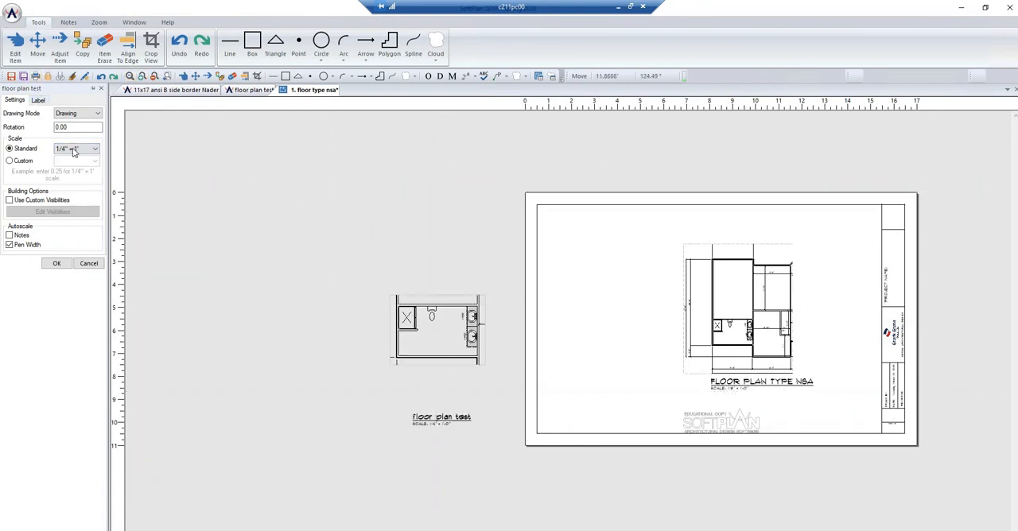
{"action": "left_click", "coordinate": [37, 100]}
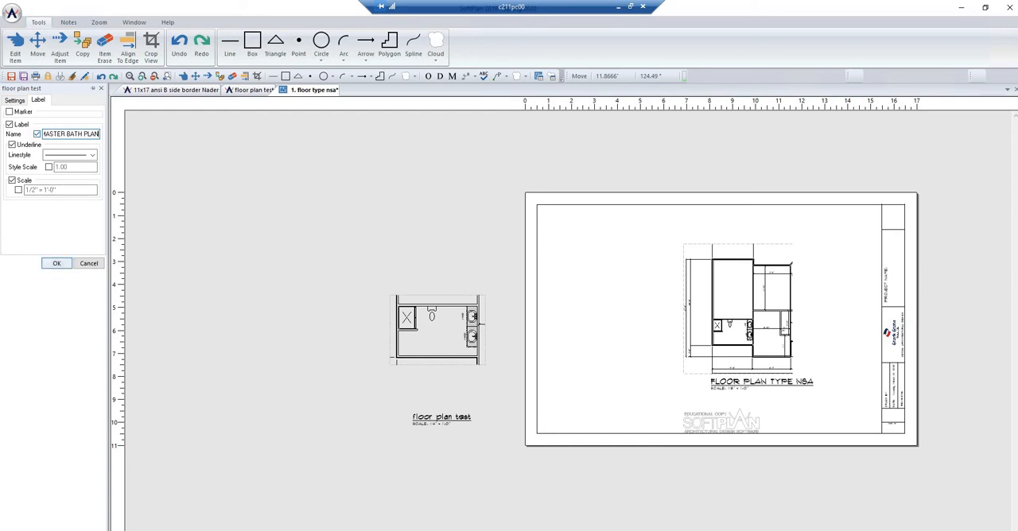
{"action": "left_click", "coordinate": [57, 263]}
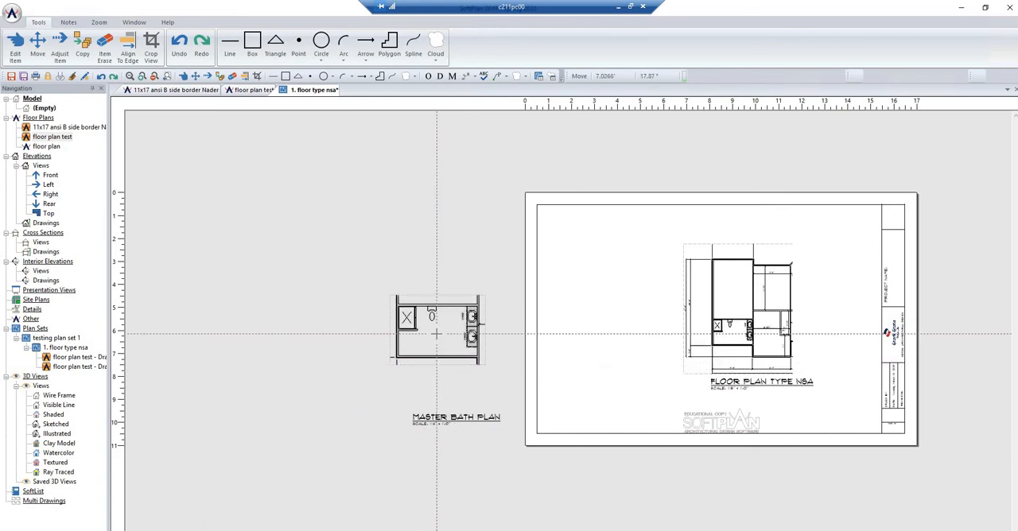
- Move the master bath view horizontally onto the page left of the floor plan and shift it up about 3 7/16"
{"action": "left_click", "coordinate": [436, 334]}
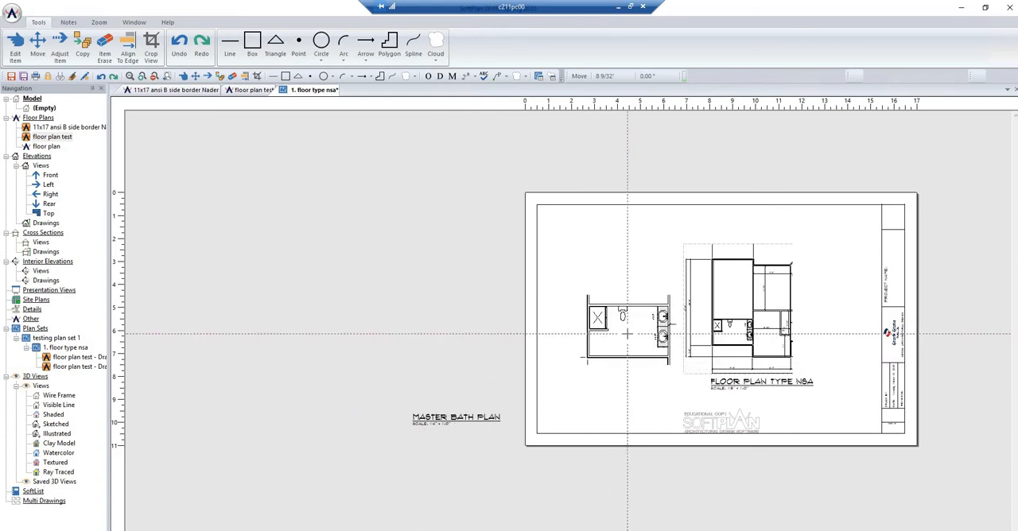
{"action": "left_click", "coordinate": [606, 334]}
{"action": "left_click", "coordinate": [606, 324]}
{"action": "left_click", "coordinate": [606, 244]}
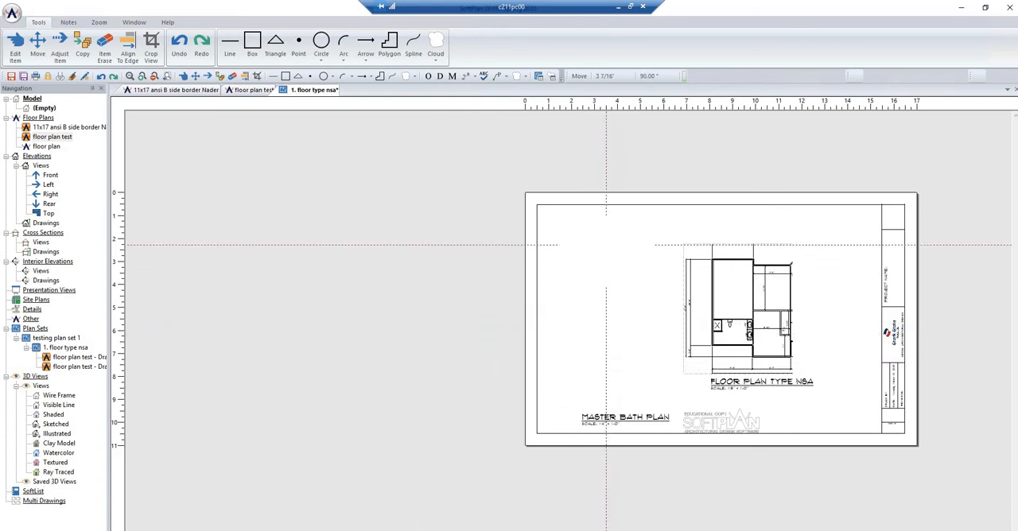
- Move the MASTER BATH PLAN label up directly beneath the cropped bathroom view and align it with the view's left edge
{"action": "left_click", "coordinate": [588, 338]}
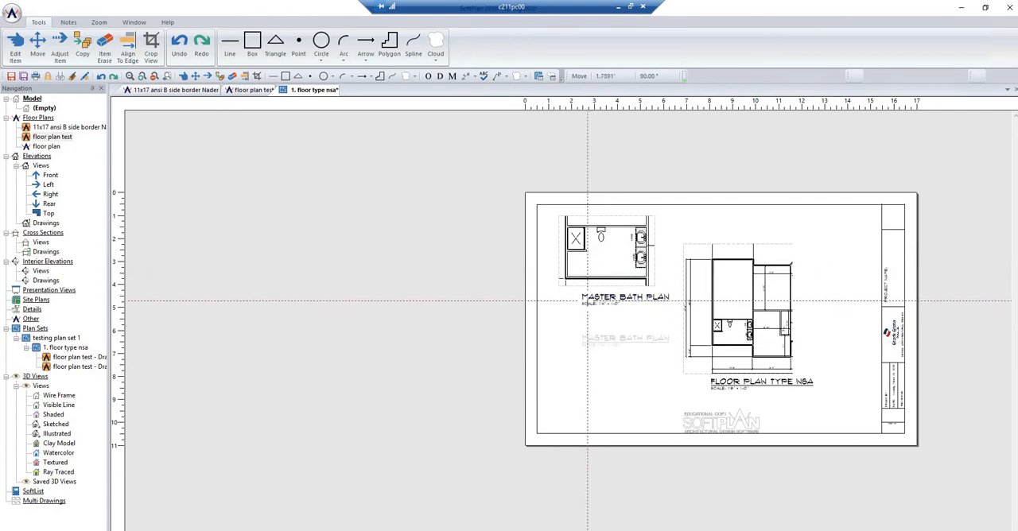
{"action": "left_click", "coordinate": [564, 302]}
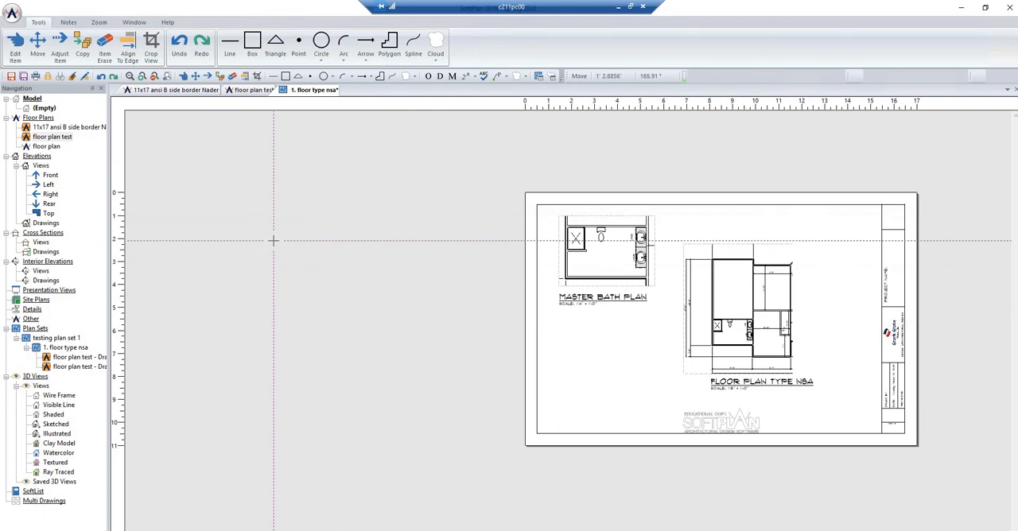
- Add a page named ALL FOUR UNIT to testing plan set 1 and place the full floor plan test drawing on it
{"action": "right_click", "coordinate": [54, 339]}
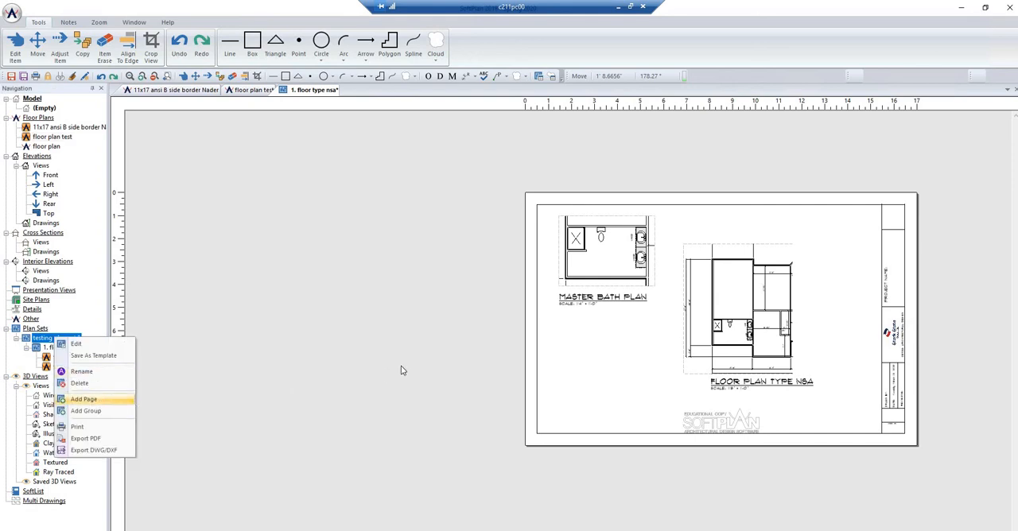
{"action": "key", "text": "Return"}
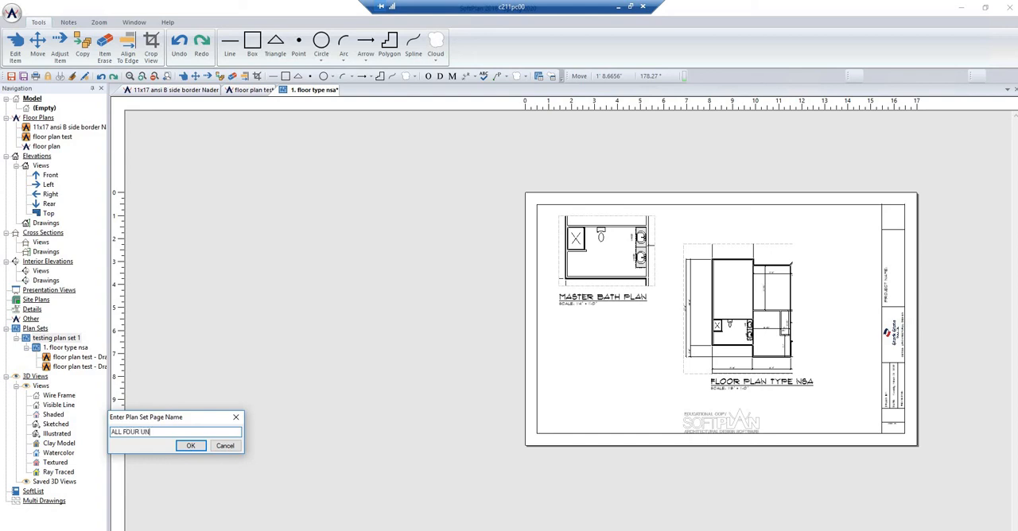
{"action": "left_click", "coordinate": [192, 446]}
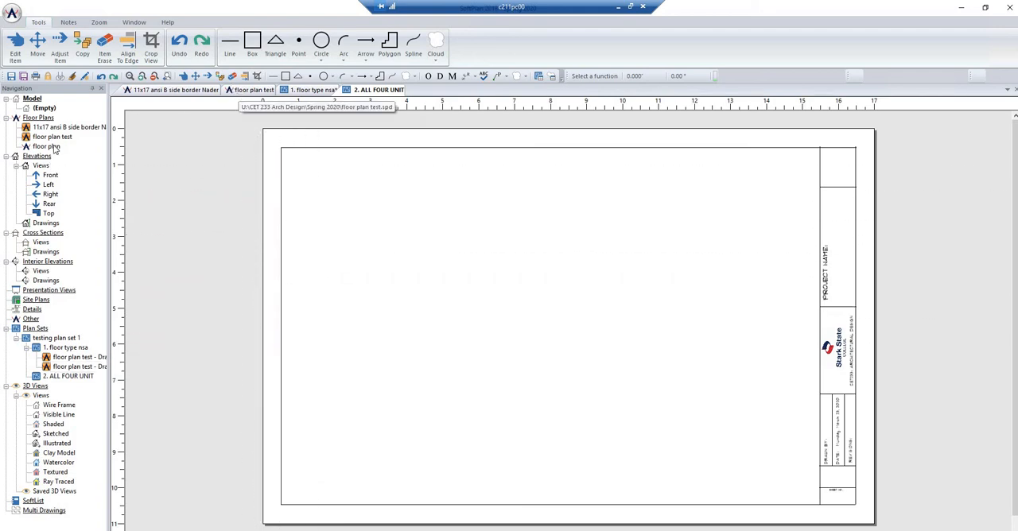
{"action": "left_click_drag", "start_coordinate": [61, 142], "coordinate": [509, 296]}
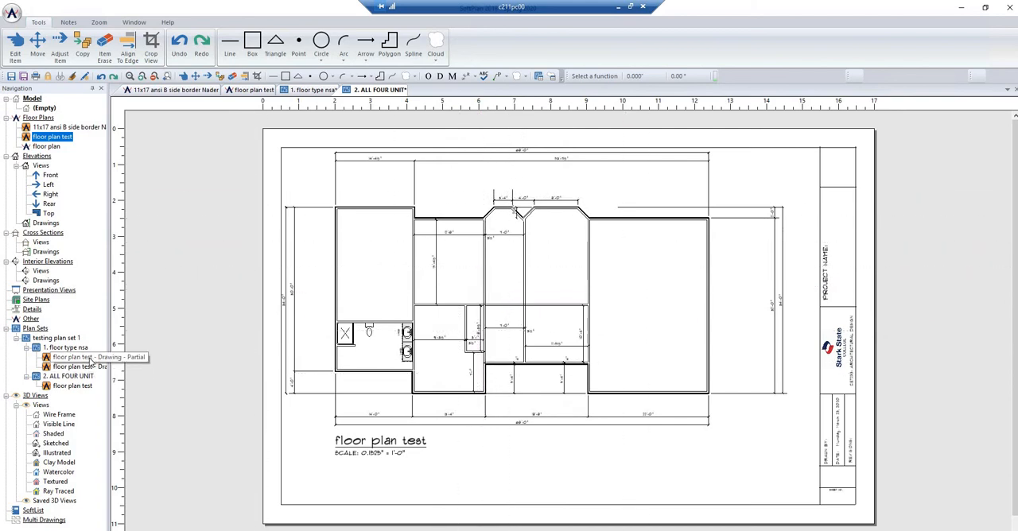
- Open the source drawing of the floor type nsa page's view and review the floor type nsa and ALL FOUR UNIT pages
{"action": "left_click", "coordinate": [89, 359]}
{"action": "double_click", "coordinate": [86, 365]}
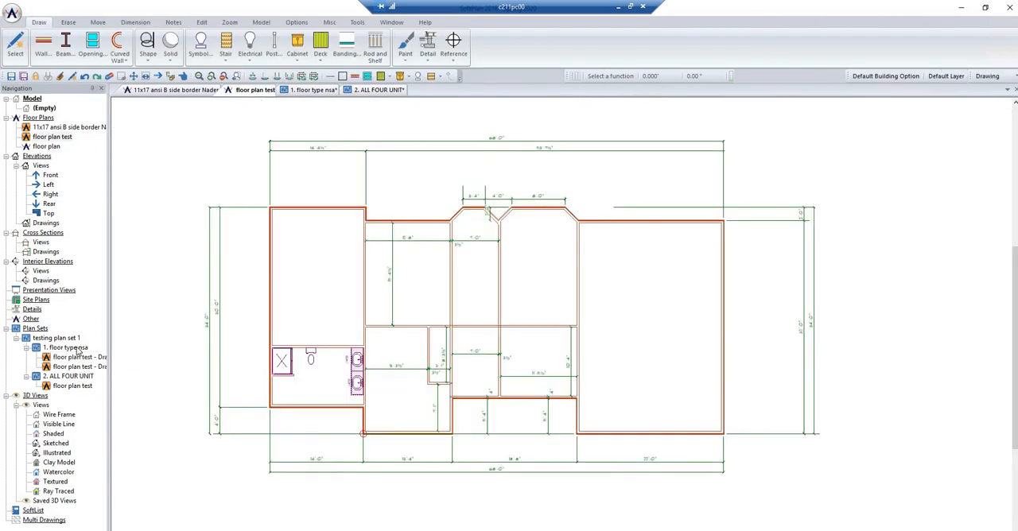
{"action": "double_click", "coordinate": [67, 347]}
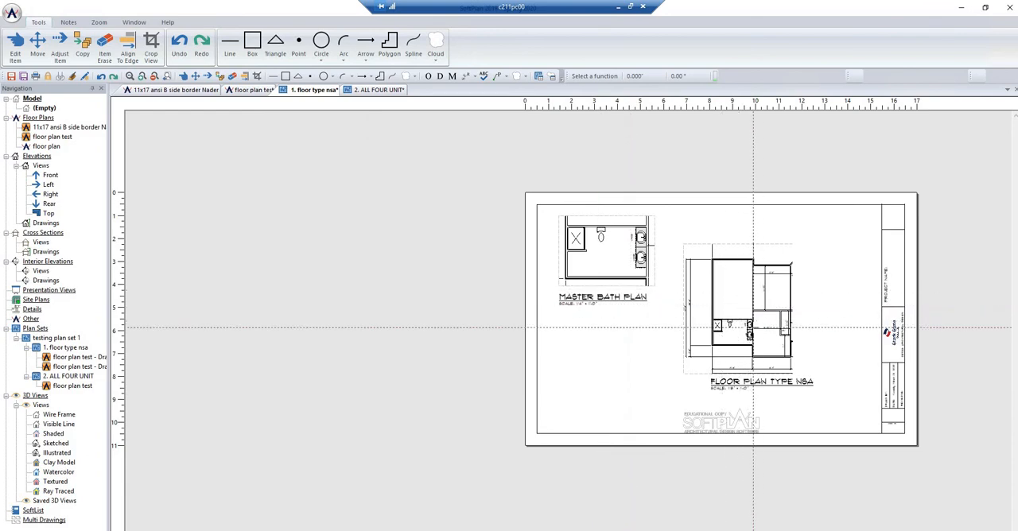
{"action": "double_click", "coordinate": [70, 376]}
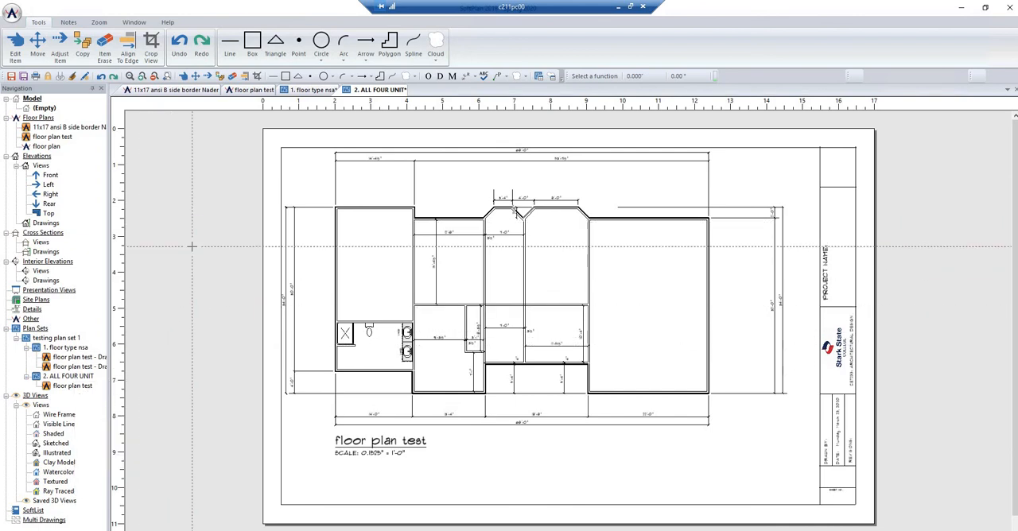
- Examine the print and export commands available for testing plan set 1
{"action": "left_click", "coordinate": [63, 339]}
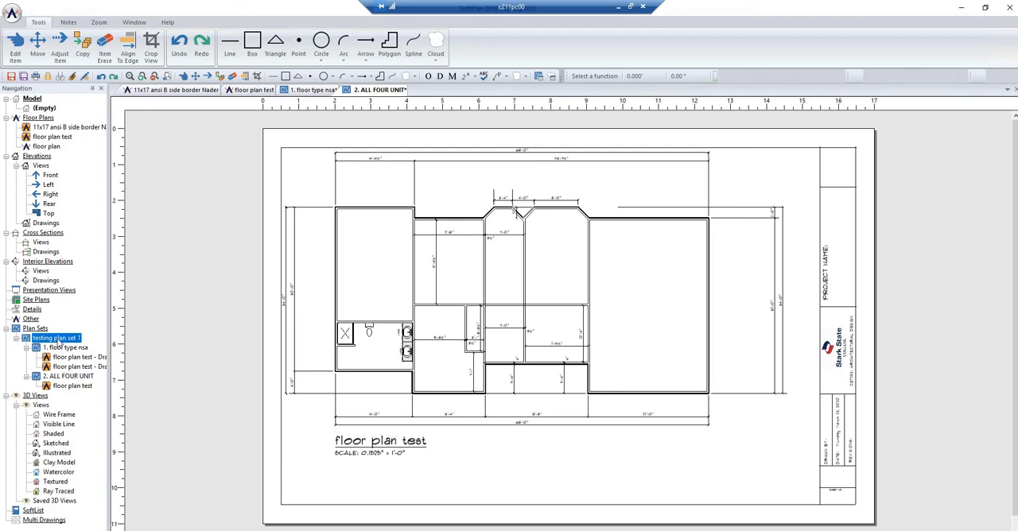
{"action": "right_click", "coordinate": [58, 341]}
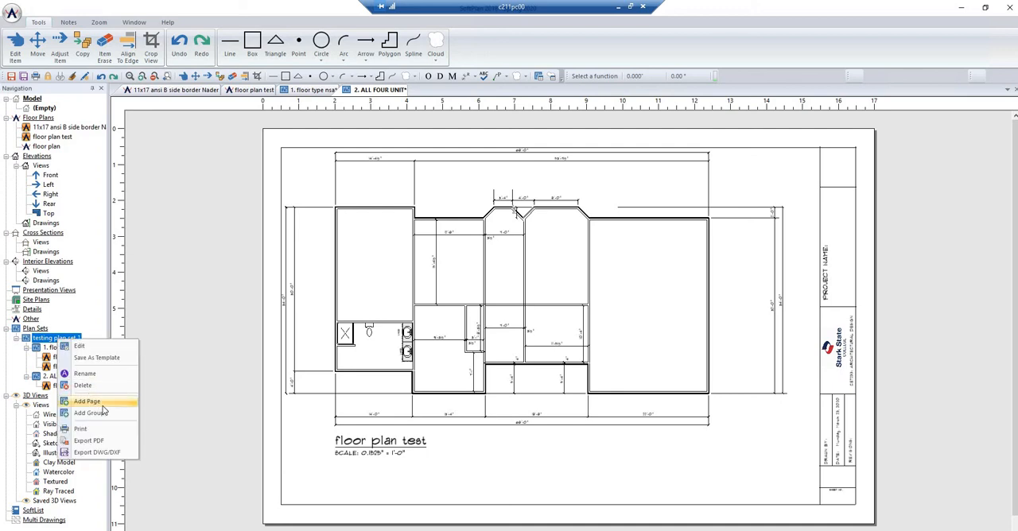
{"action": "left_click", "coordinate": [165, 326]}
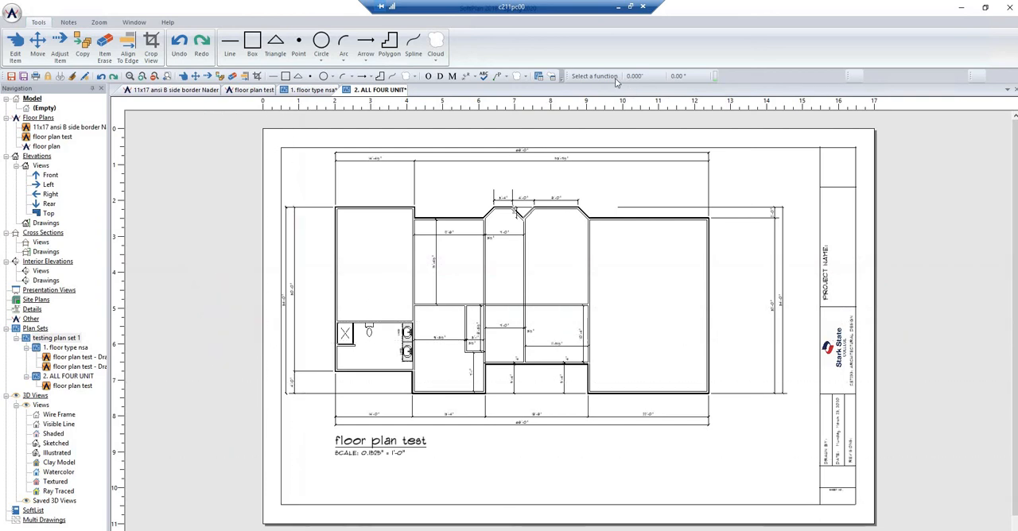
{"action": "left_click", "coordinate": [619, 8]}
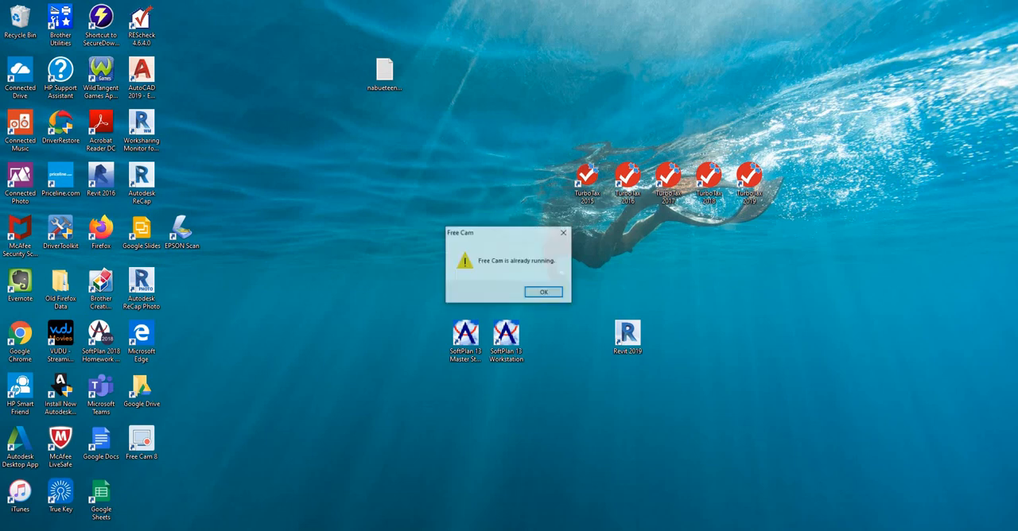
{"action": "left_click", "coordinate": [544, 292]}
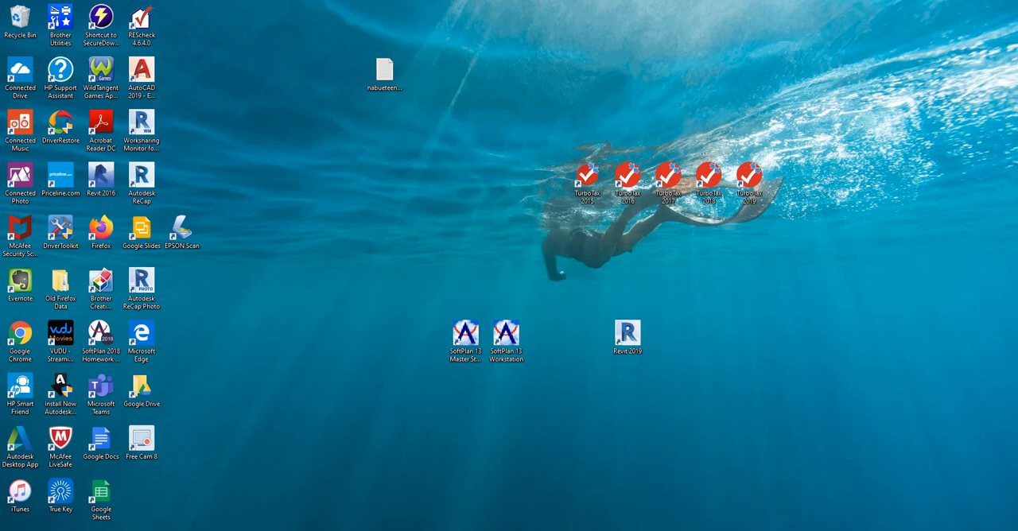